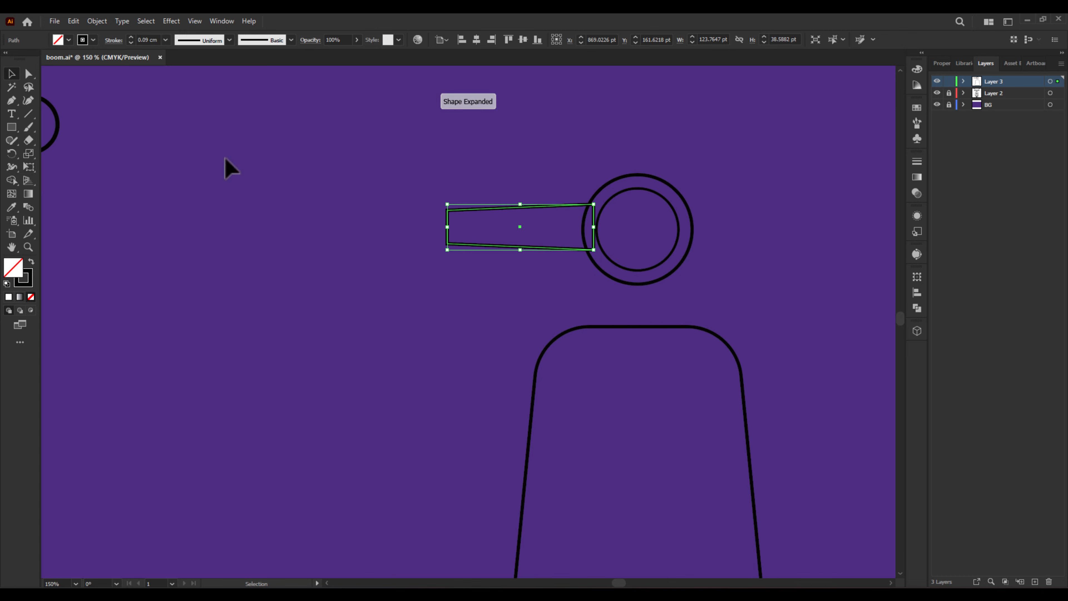
Vertically centre the tapered handlebar arm on the headlight circles and round the arm's two outer corners to about 9.1 pt.
drag(715, 290, 456, 85)
click(525, 40)
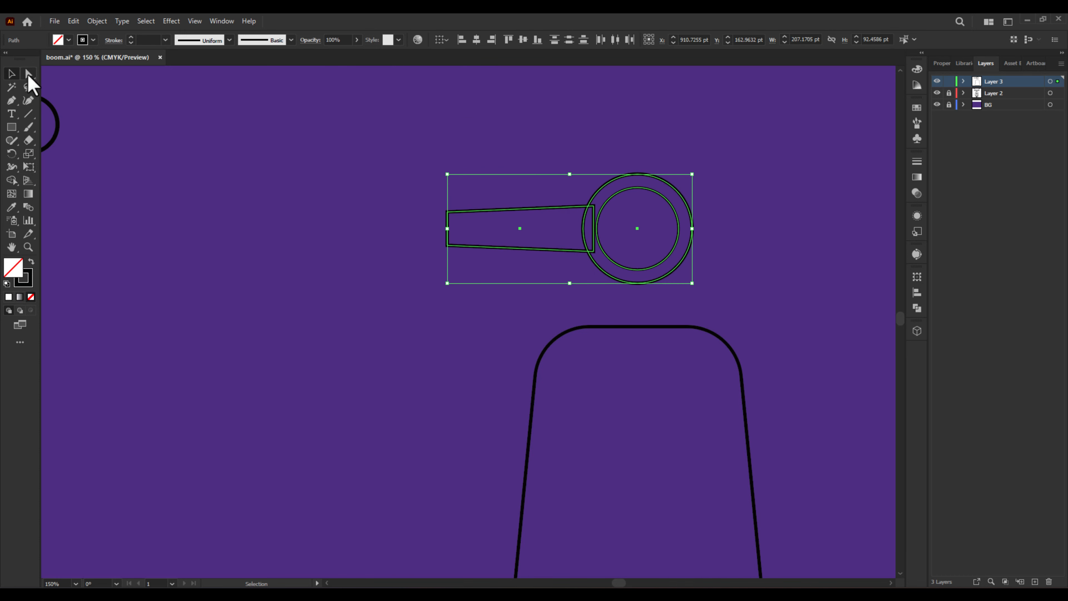
click(28, 74)
mouse_move(455, 224)
mouse_down()
mouse_move(469, 227)
mouse_move(458, 236)
mouse_up()
click(420, 170)
drag(419, 170, 501, 277)
Paste a copy of the arm in place and resize it, shorter but taller, to about 110 × 60 pt.
key(ctrl+shift+v)
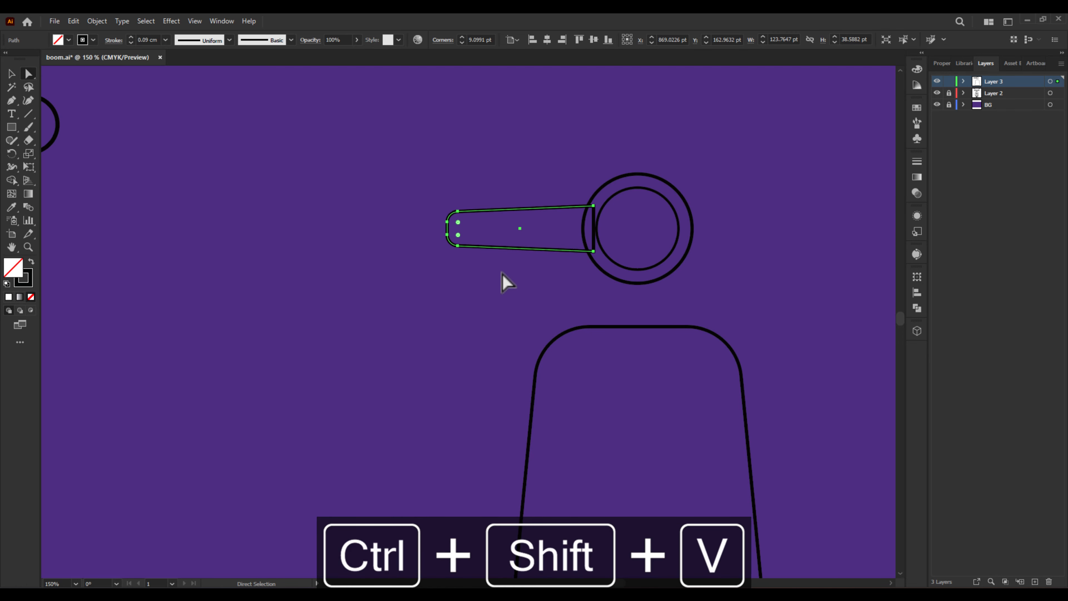
key(v)
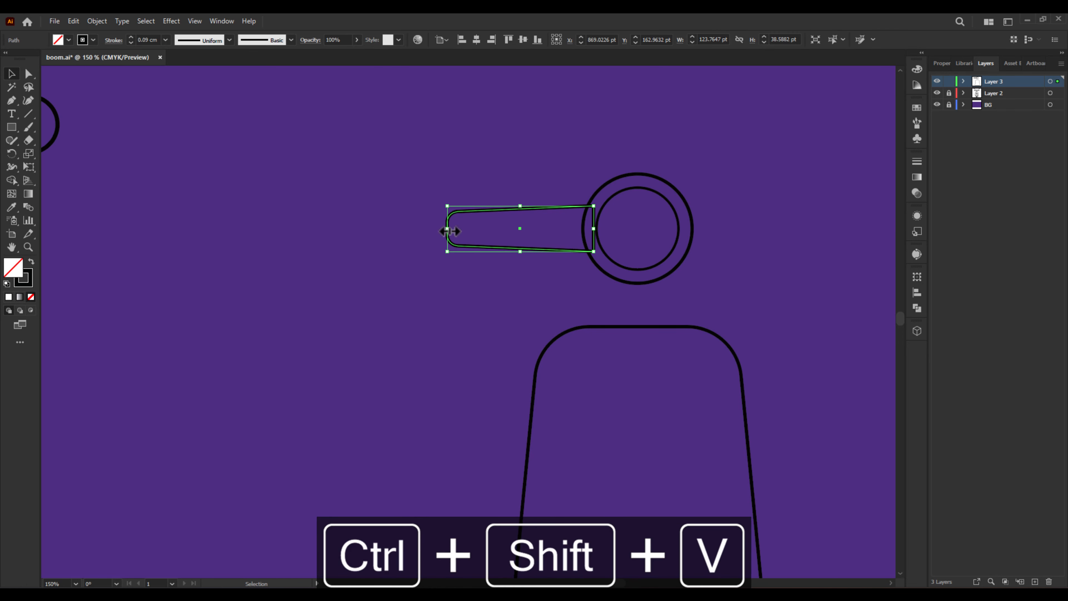
drag(448, 230, 464, 230)
drag(529, 252, 530, 264)
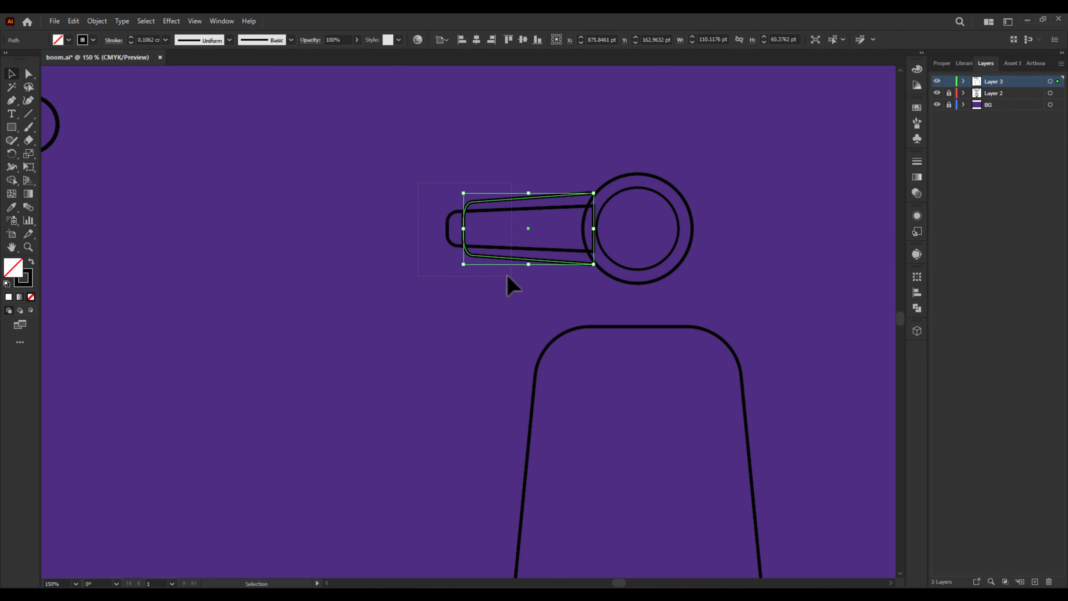
Trim the overlapping arm shapes with Shape Builder, leaving a single arm with a curved cap line near its outer end.
key(ctrl+a)
key(shift+m)
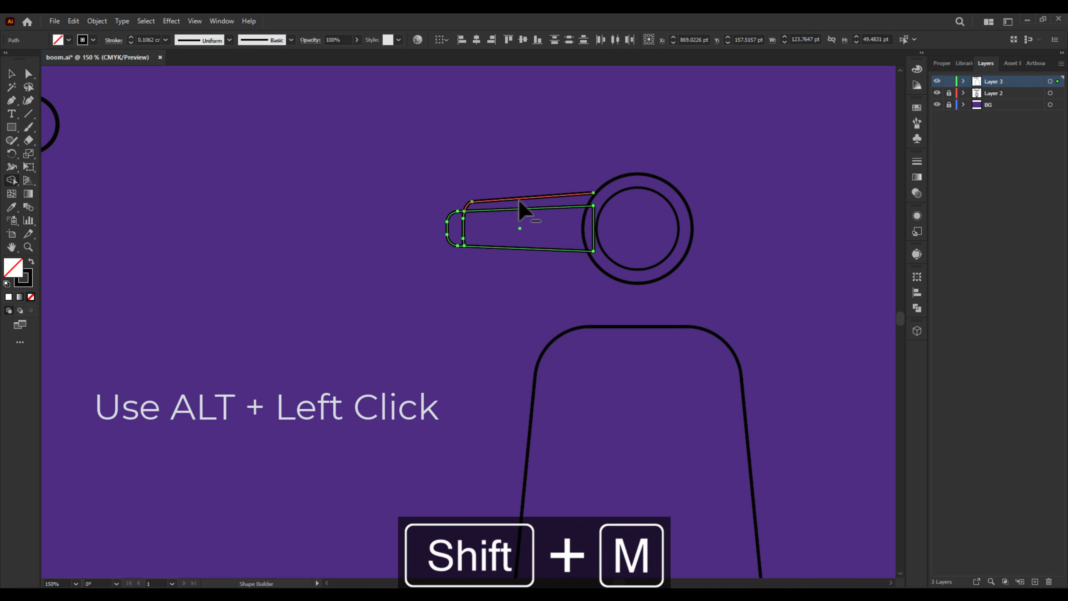
drag(709, 278, 589, 162)
alt+click(593, 246)
ctrl+click(552, 275)
scroll(499, 265, down, 2)
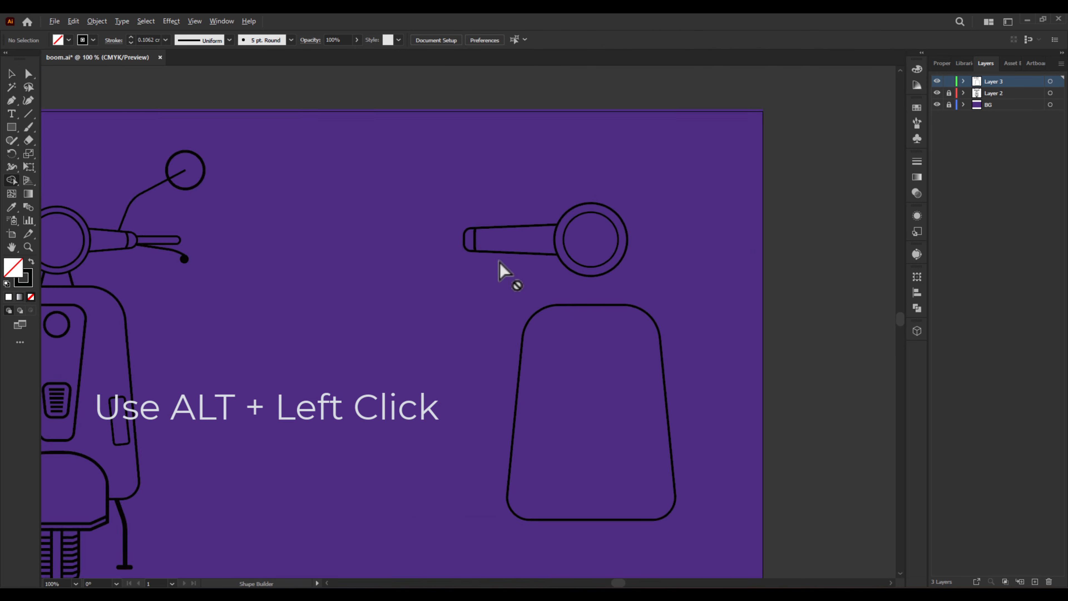
Draw a grip rectangle about 88 × 10.8 pt at the arm's outer end and fully round its corners.
click(11, 127)
scroll(505, 243, up, 2)
drag(446, 256, 341, 243)
key(a)
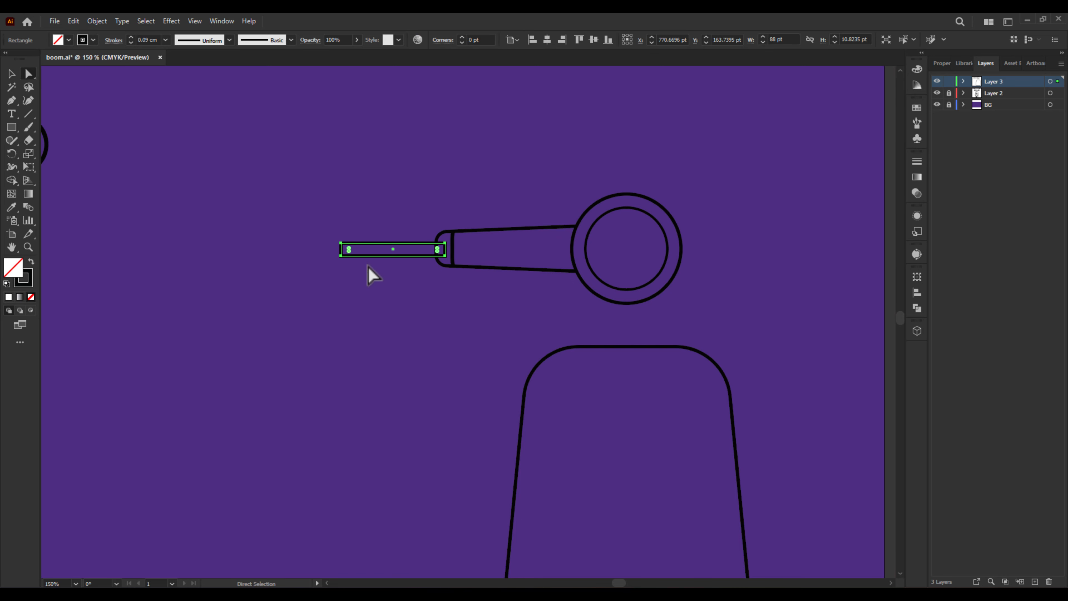
drag(454, 295, 454, 294)
Remove the part of the grip that overlaps the arm's rounded cap with Shape Builder.
scroll(440, 255, up, 4)
key(shift+m)
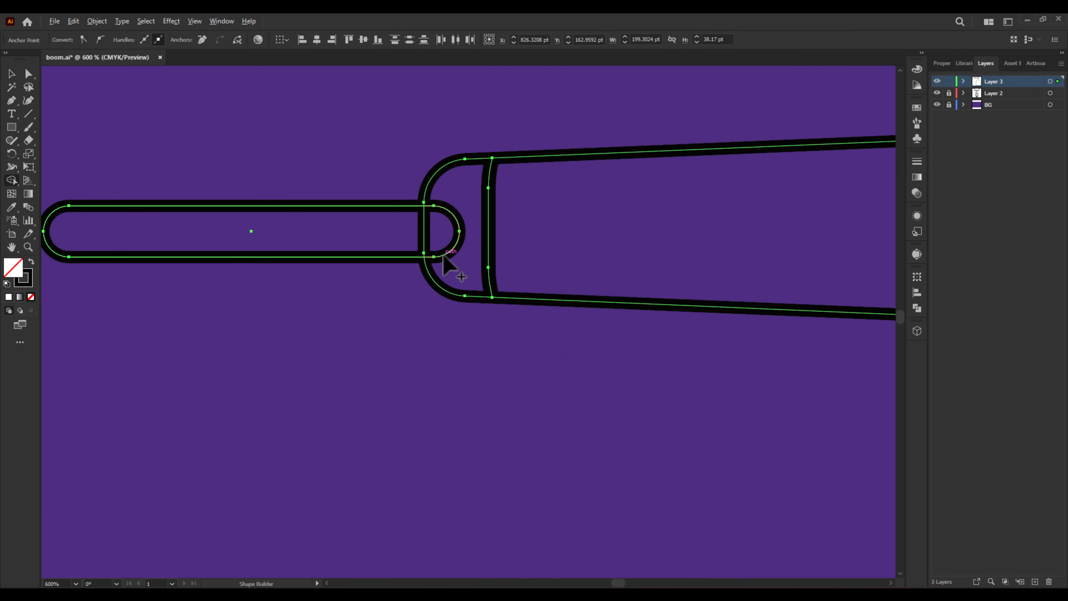
alt+click(446, 257)
scroll(447, 263, down, 3)
click(12, 74)
click(351, 410)
scroll(338, 360, down, 2)
drag(339, 360, 530, 320)
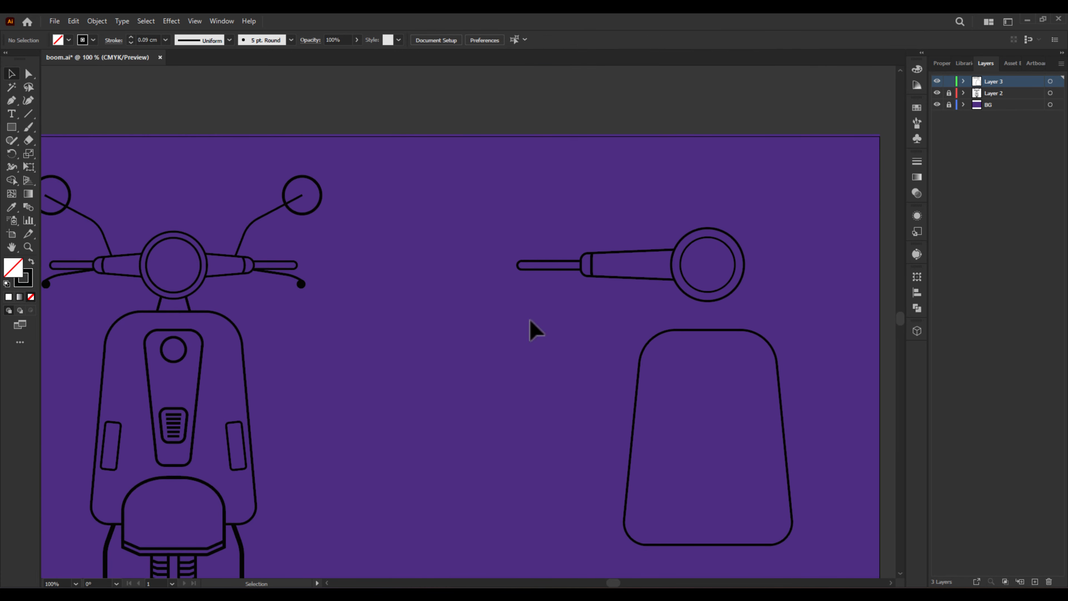
Shorten the grip and scale the arm and grip together to about 127 × 30 pt, keeping them attached to the headlight.
click(521, 269)
click(508, 220)
drag(538, 268, 561, 287)
drag(550, 233, 636, 294)
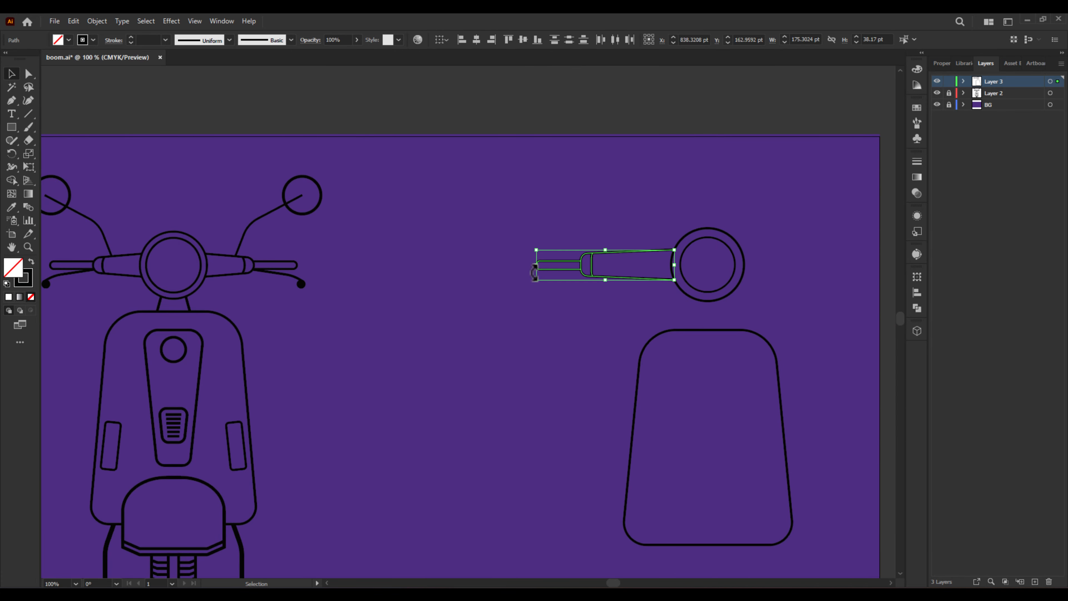
drag(536, 264, 574, 269)
drag(641, 217, 641, 276)
click(594, 311)
Reflect a copy of the arm and grip across the vertical axis and place it on the headlight's opposite side.
right_click(614, 269)
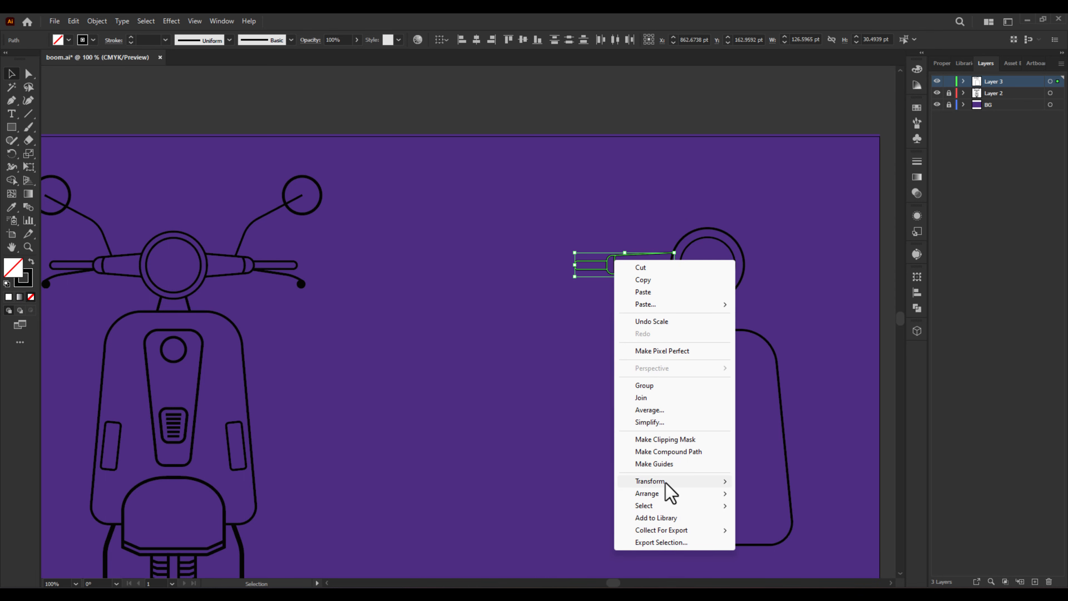
mouse_move(672, 494)
click(787, 533)
click(826, 346)
drag(637, 273, 806, 270)
click(766, 315)
drag(748, 330, 738, 322)
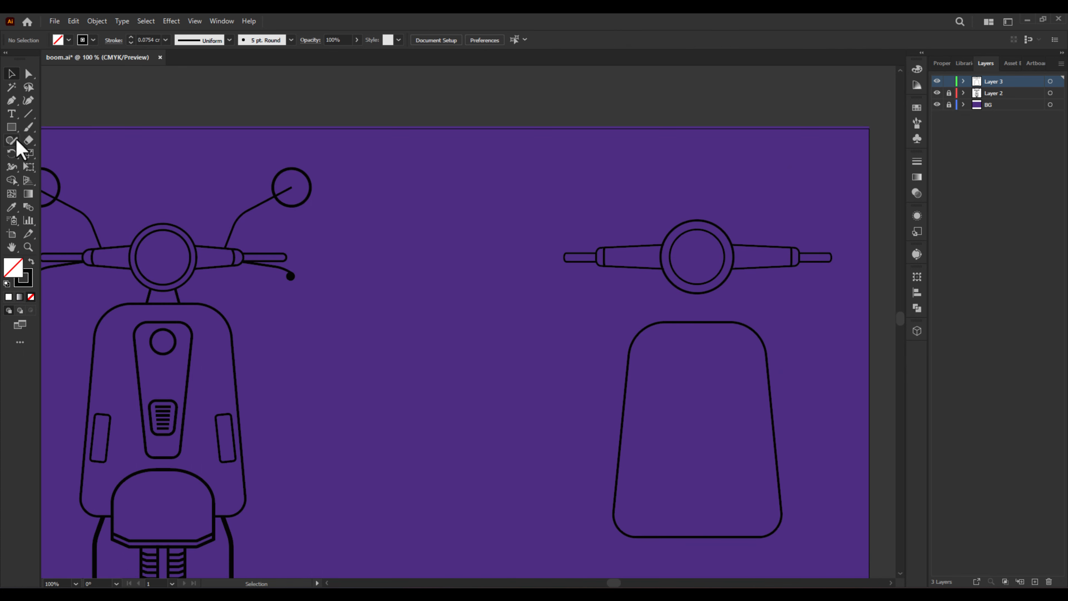
Draw a bent two-segment mirror stem with the Pen tool, running from inside the handlebar arm up and outward.
drag(507, 265, 559, 285)
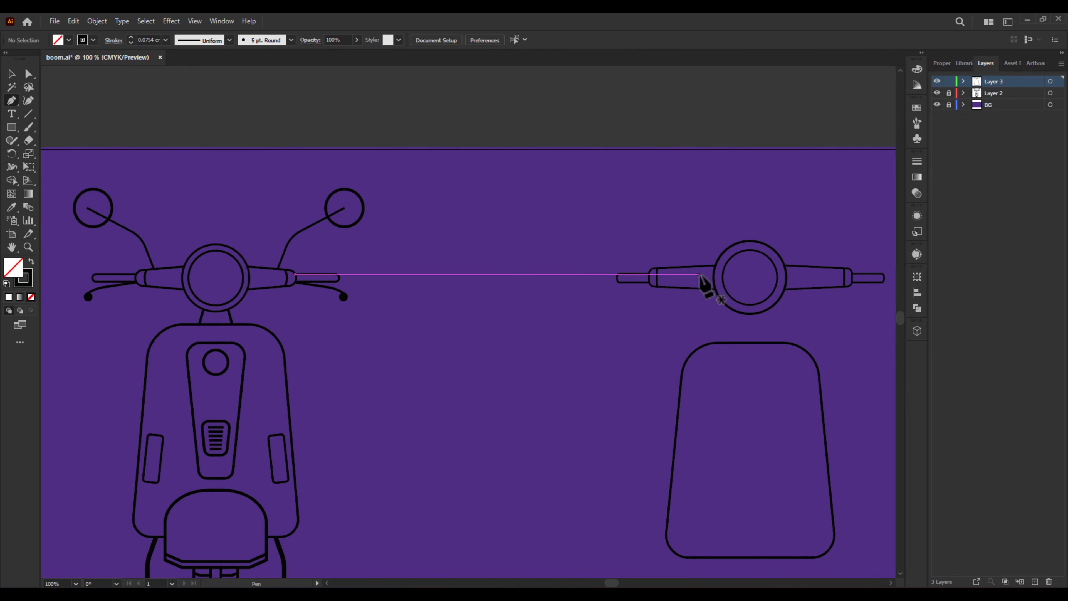
click(666, 273)
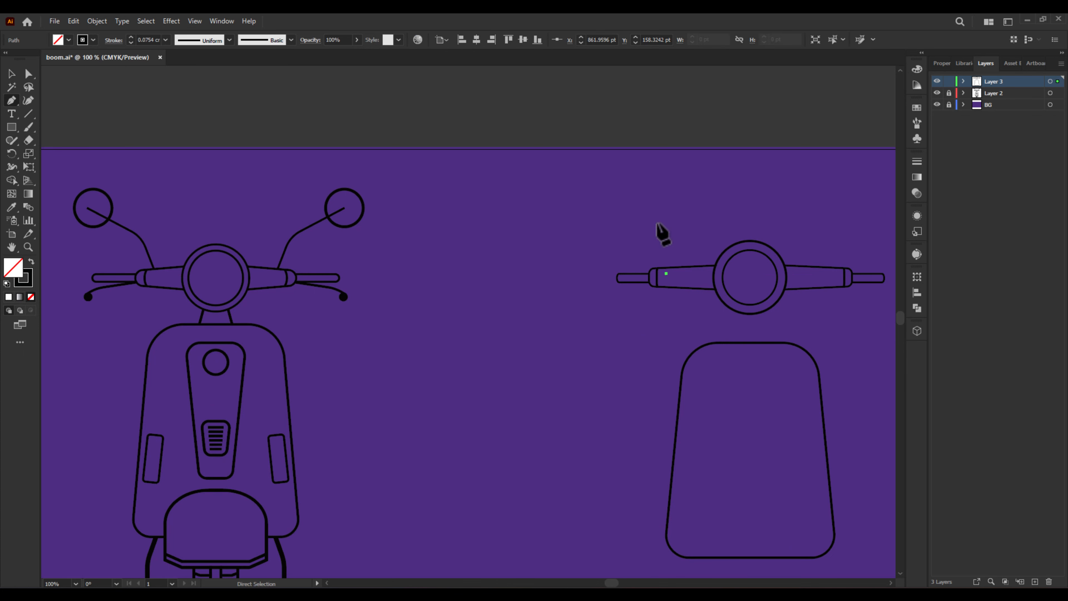
key(ctrl+z)
click(681, 274)
click(666, 225)
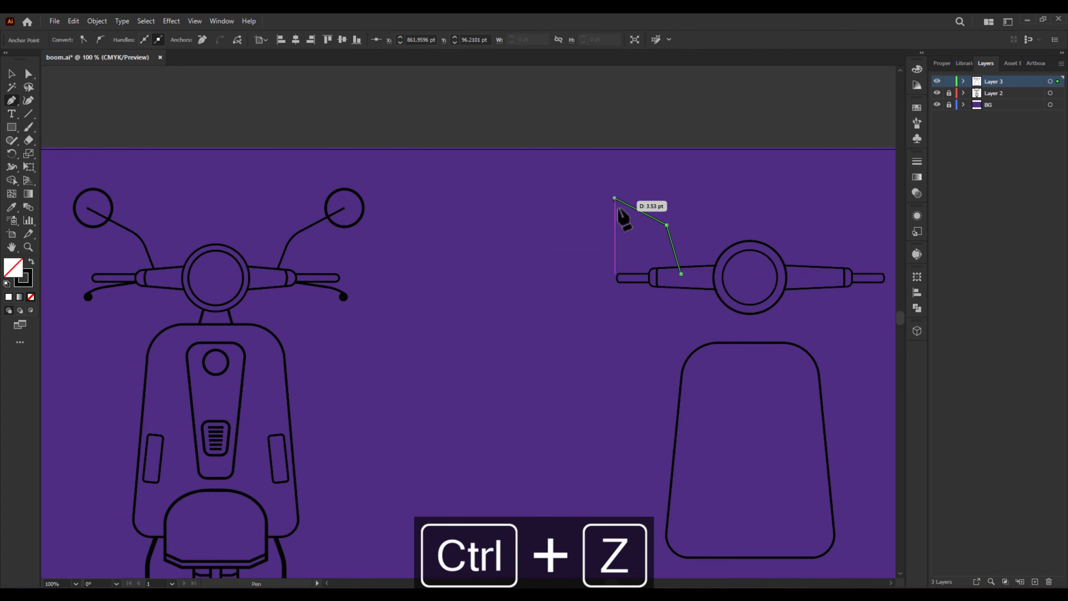
Draw a mirror circle centred on the outer end of the stem.
click(12, 126)
click(52, 153)
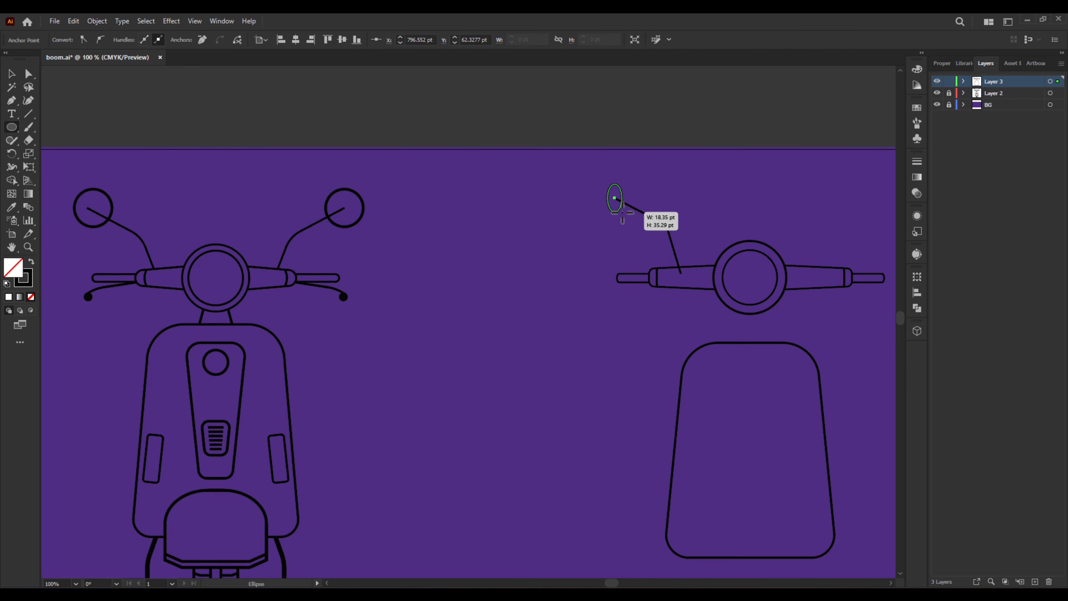
drag(624, 215, 624, 215)
Lengthen the grip below the mirror to about 54 pt and delete the handlebar half on the headlight's other side.
click(28, 74)
click(617, 279)
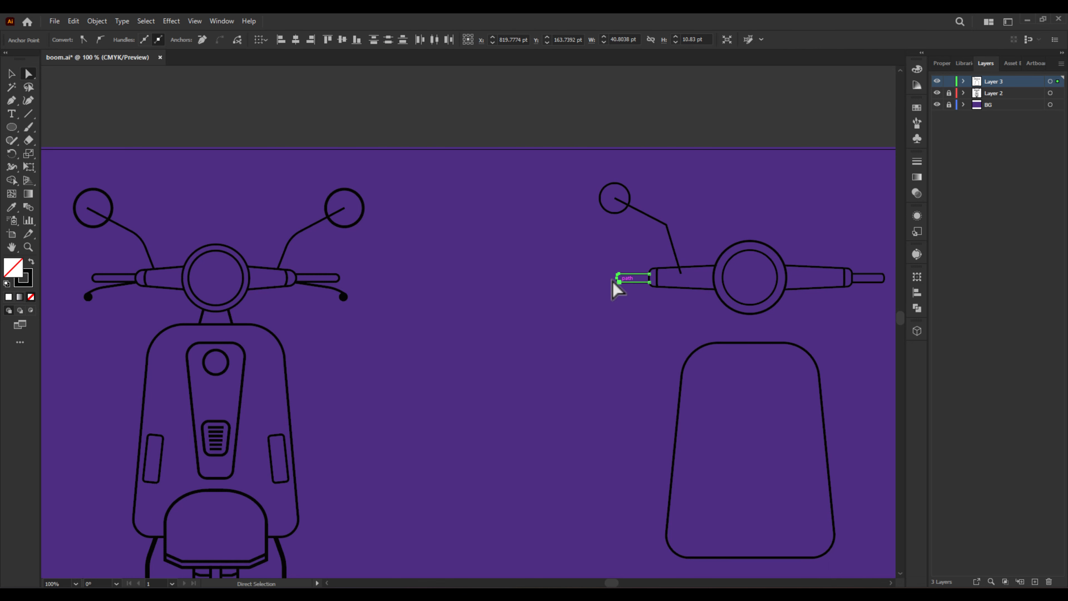
drag(617, 280, 606, 279)
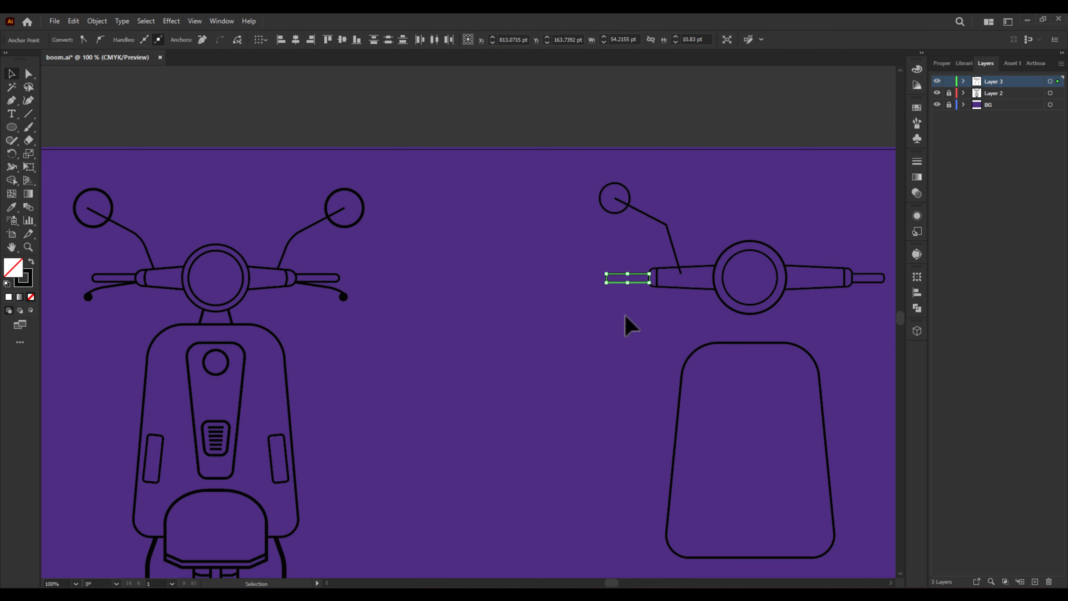
click(625, 317)
drag(885, 307, 773, 242)
key(Delete)
Enlarge the mirror circle slightly and round the sharp bend of the mirror stem.
drag(635, 311, 584, 213)
click(672, 320)
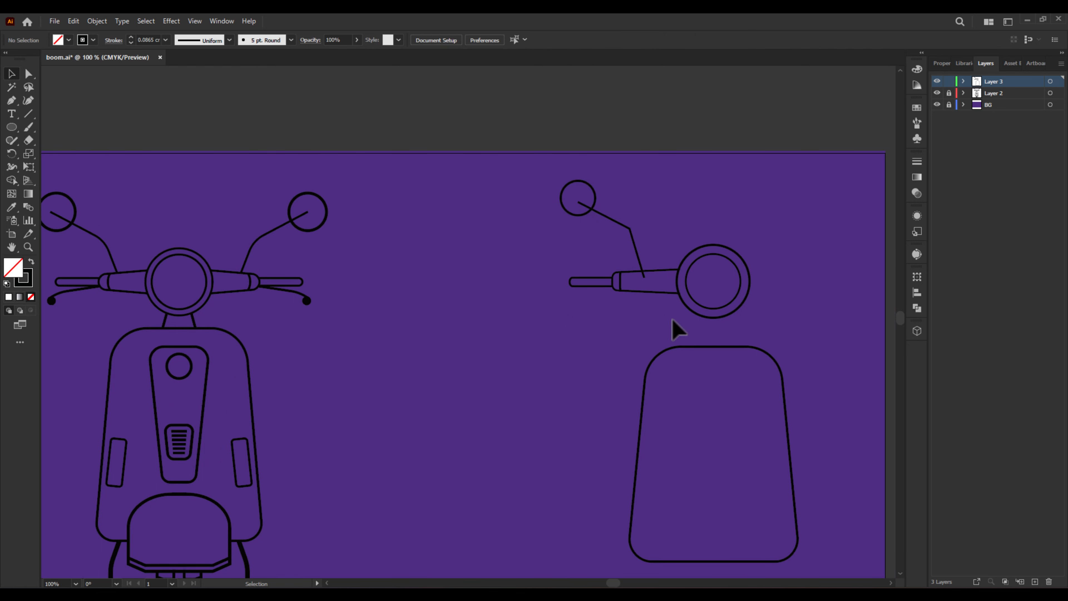
click(629, 240)
key(a)
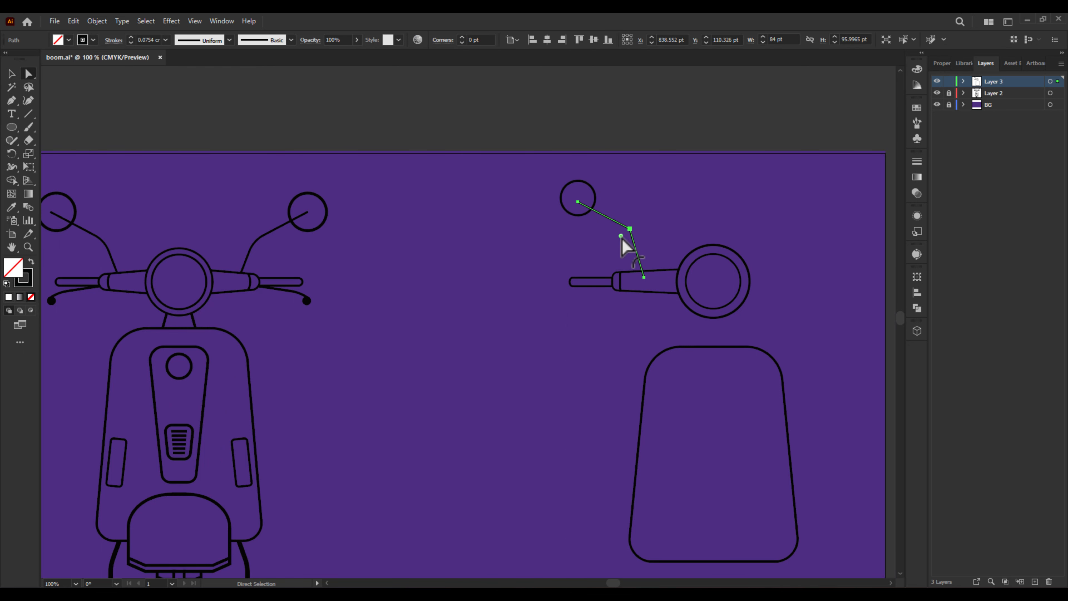
click(11, 74)
click(547, 265)
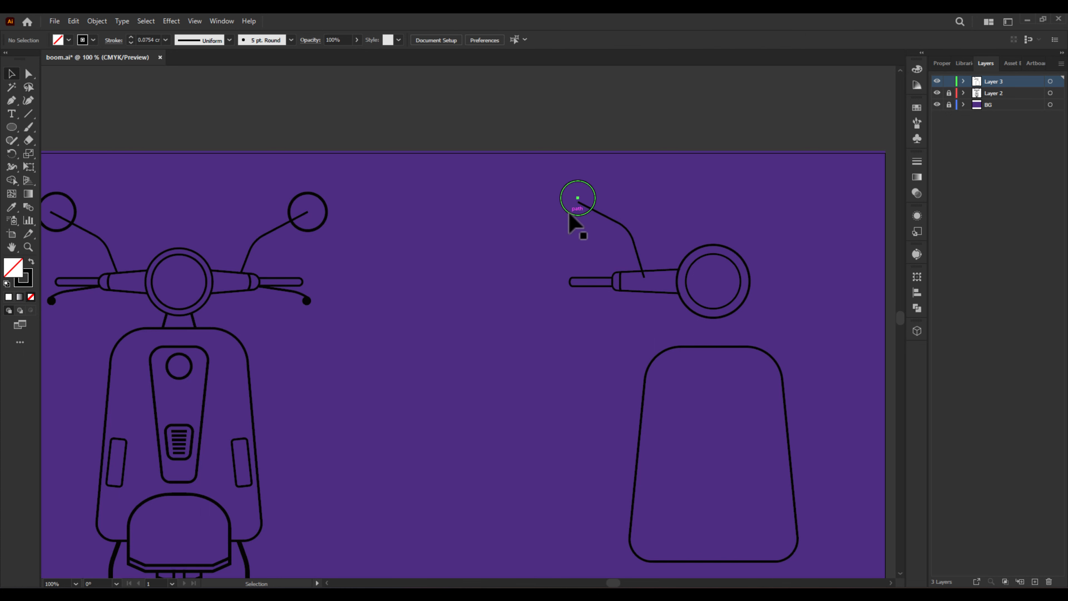
Scale the mirror circle up further and shift it outward so the stem ends off its centre.
click(570, 212)
drag(559, 216, 548, 223)
drag(566, 219, 562, 214)
click(622, 303)
drag(614, 265, 614, 265)
scroll(621, 291, up, 3)
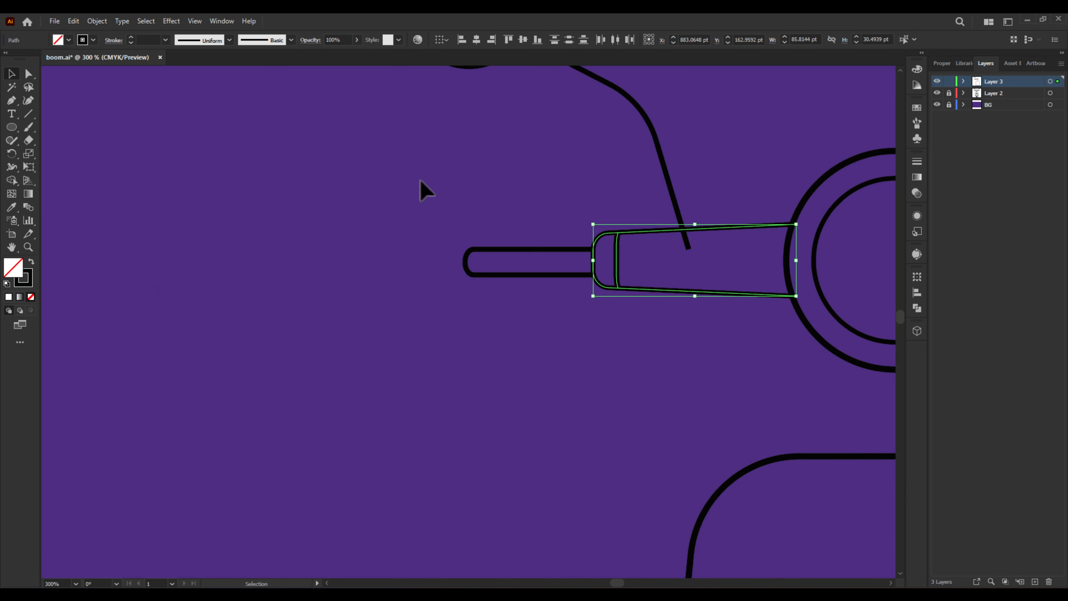
key(a)
scroll(575, 287, down, 3)
drag(416, 301, 476, 320)
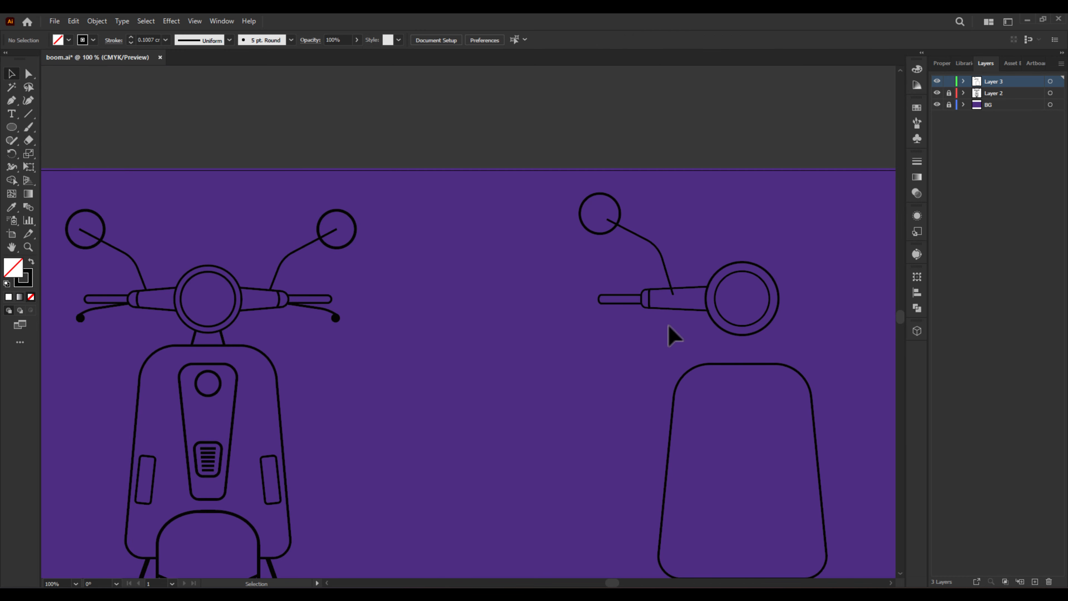
Reflect a copy of the arm, grip, stem and mirror across the vertical axis and place it on the headlight's opposite side.
drag(674, 333, 649, 269)
right_click(646, 262)
mouse_move(690, 479)
click(811, 523)
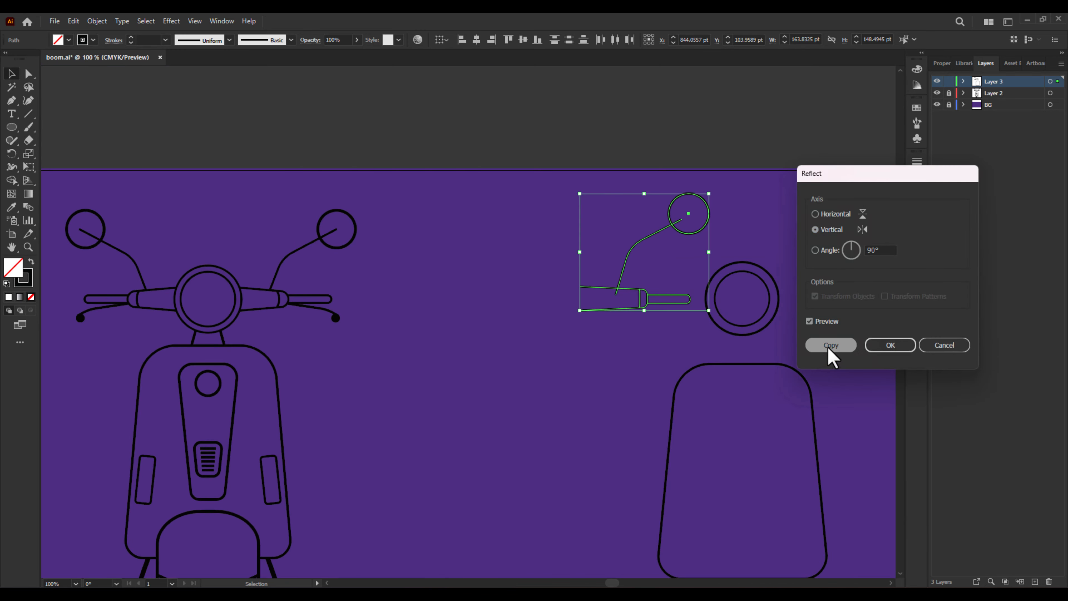
click(827, 345)
drag(658, 310, 853, 299)
scroll(816, 293, up, 3)
drag(768, 340, 763, 342)
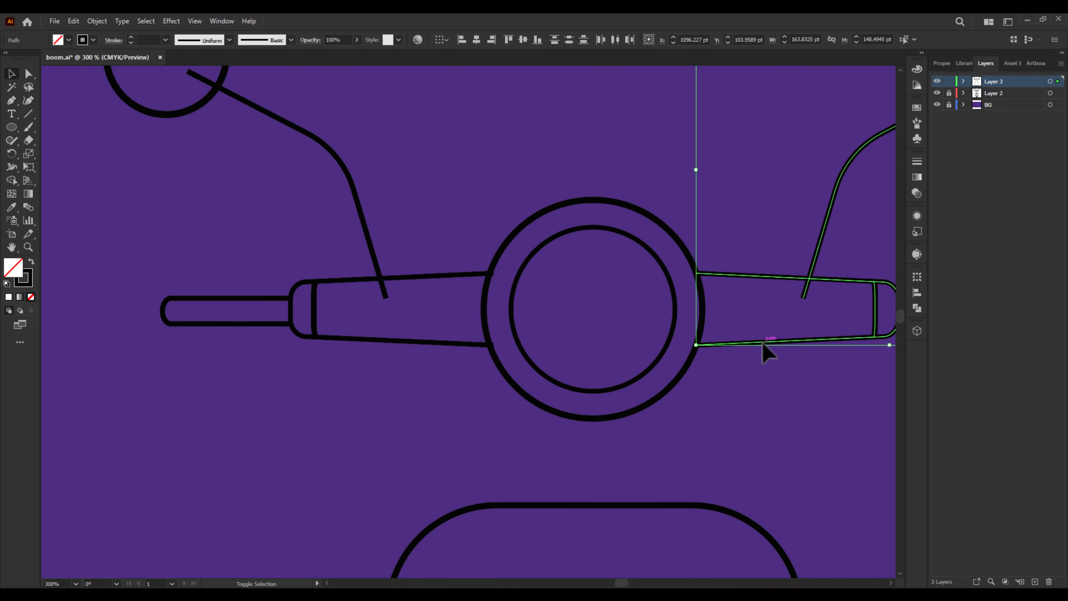
Group the two handlebar halves with their mirrors.
scroll(629, 364, down, 2)
drag(542, 369, 307, 160)
key(ctrl+g)
click(530, 366)
scroll(530, 366, down, 2)
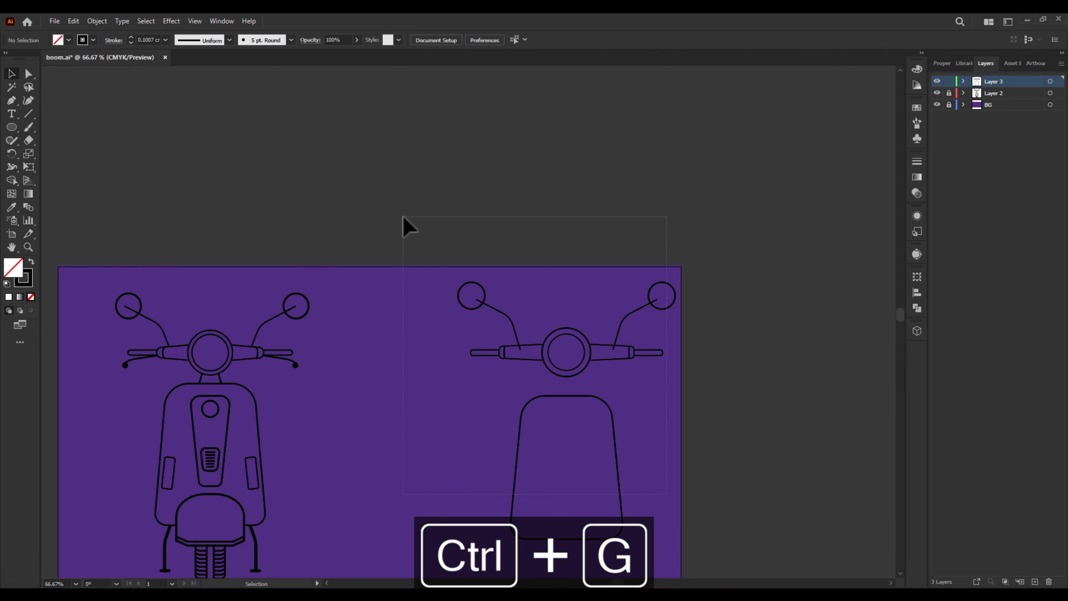
Erase the mirror stem ends that overlap the handlebar arms with Shape Builder.
key(ctrl+a)
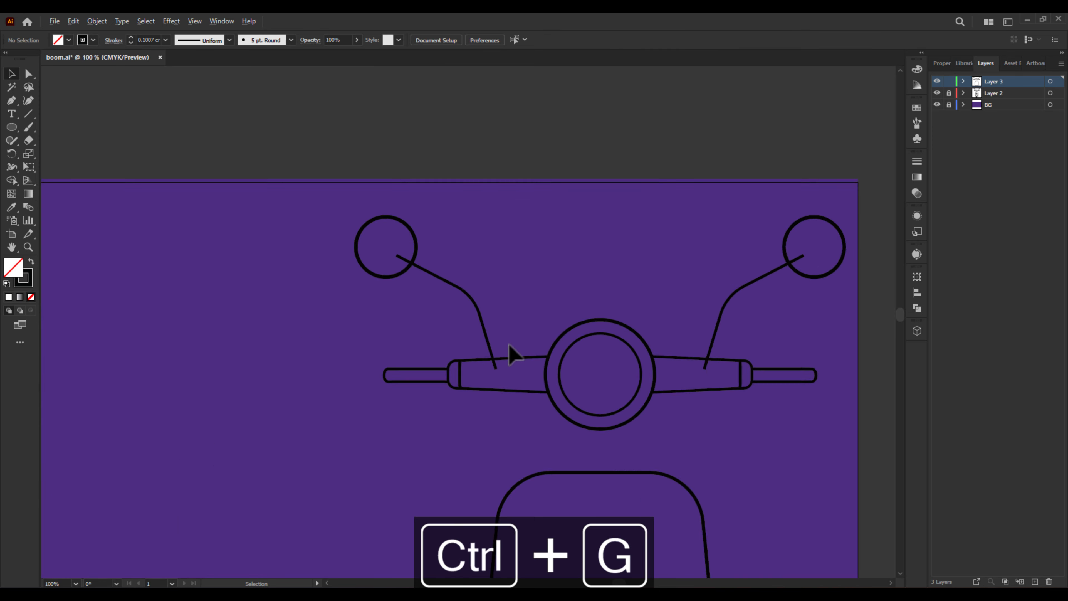
scroll(511, 355, up, 2)
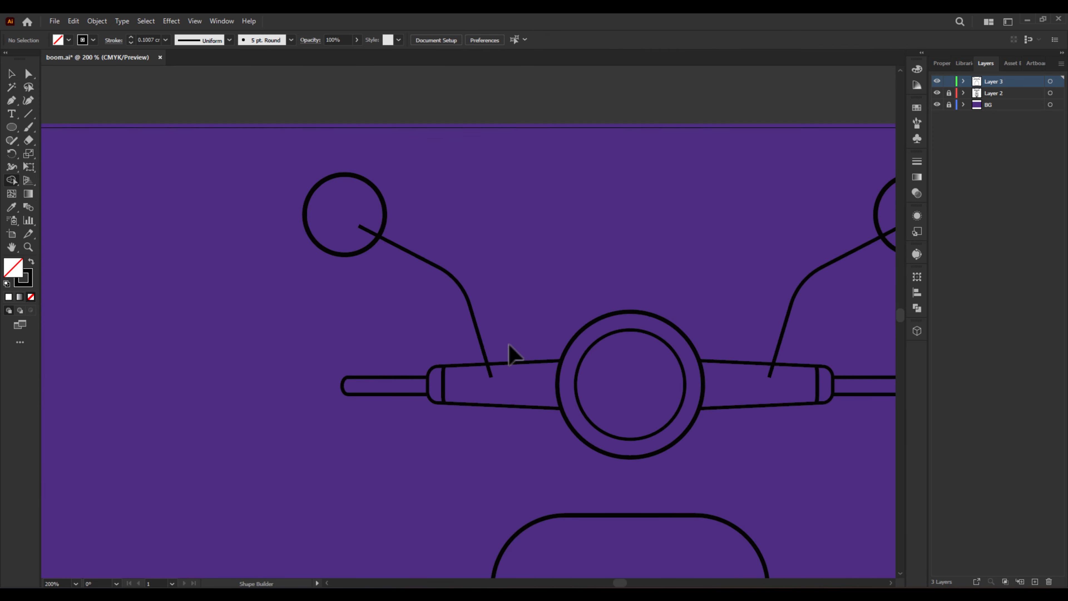
key(ctrl+a)
key(shift+m)
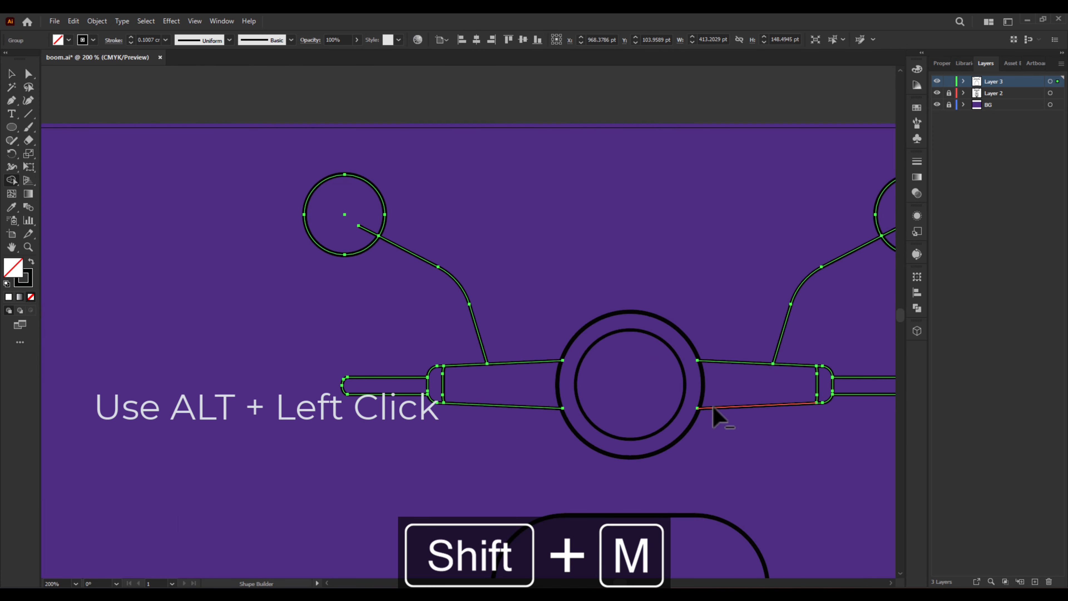
scroll(713, 407, up, 4)
ctrl+click(673, 433)
scroll(666, 423, down, 7)
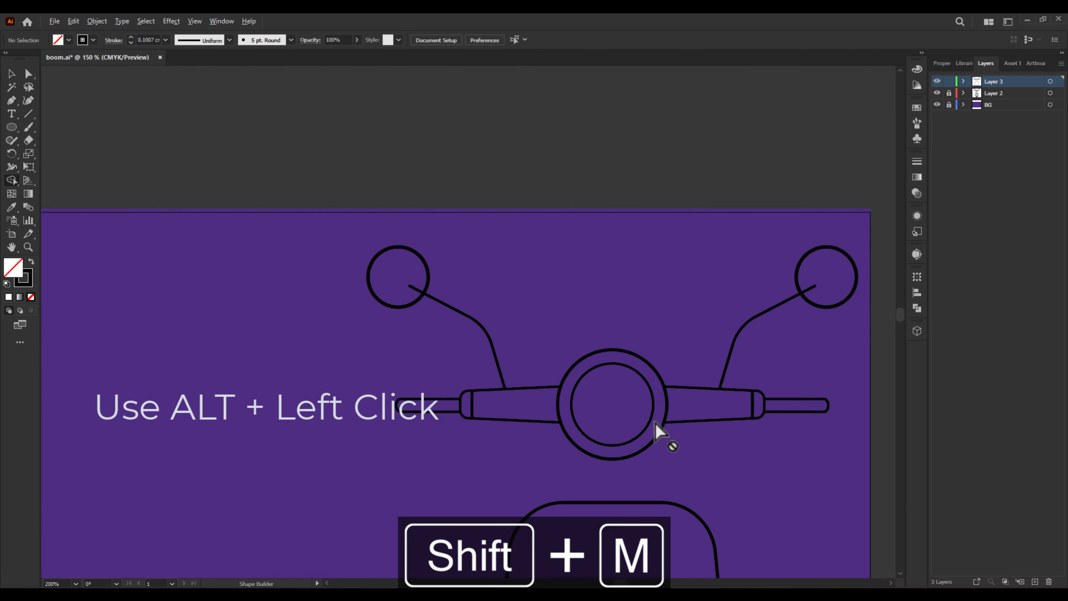
Draw a slanted neck line about 9.8 × 40 pt from the headlight to the body and duplicate it about 48 pt leftward.
click(11, 101)
scroll(606, 347, up, 3)
drag(615, 308, 568, 348)
click(28, 74)
key(v)
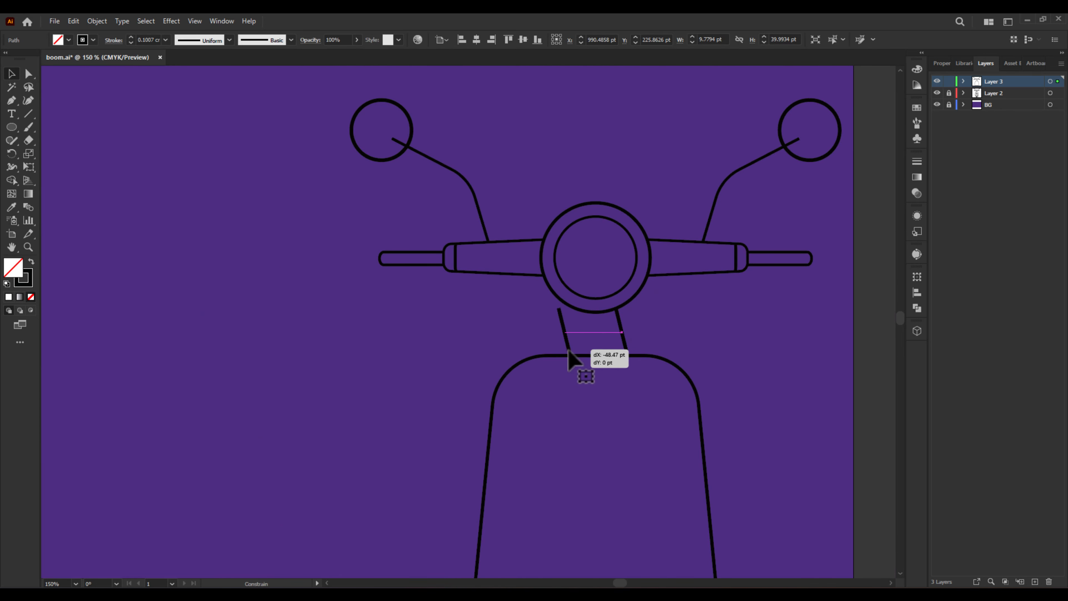
Reflect the duplicated neck line across the vertical axis so it mirrors the original.
right_click(567, 349)
mouse_move(617, 280)
click(728, 321)
click(889, 351)
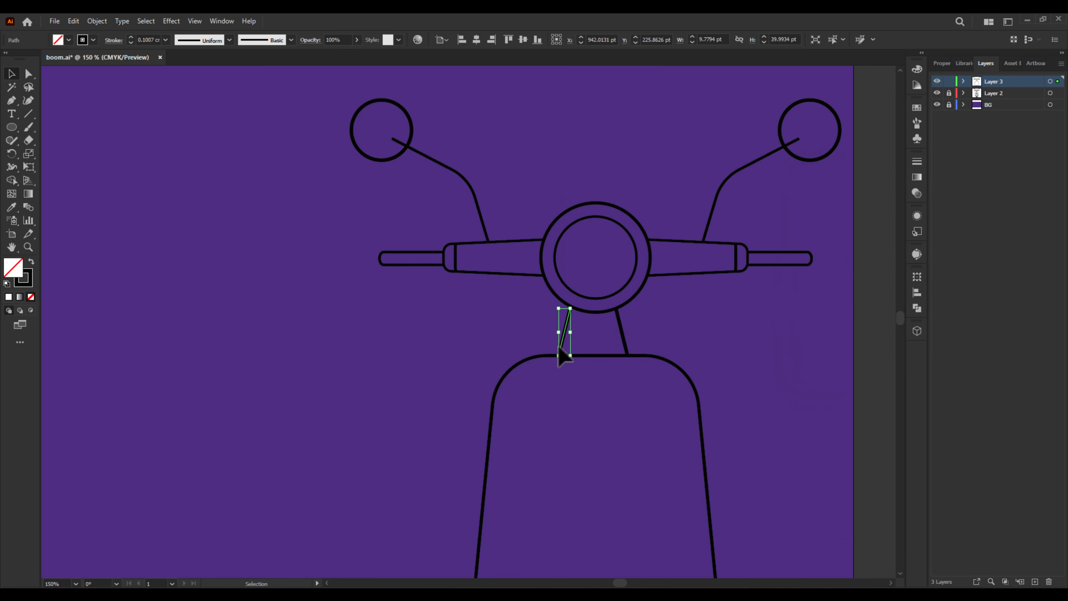
drag(558, 346, 559, 360)
Group the two neck lines and horizontally centre all parts of the scooter on each other.
drag(635, 326, 551, 344)
key(ctrl+g)
key(ctrl+a)
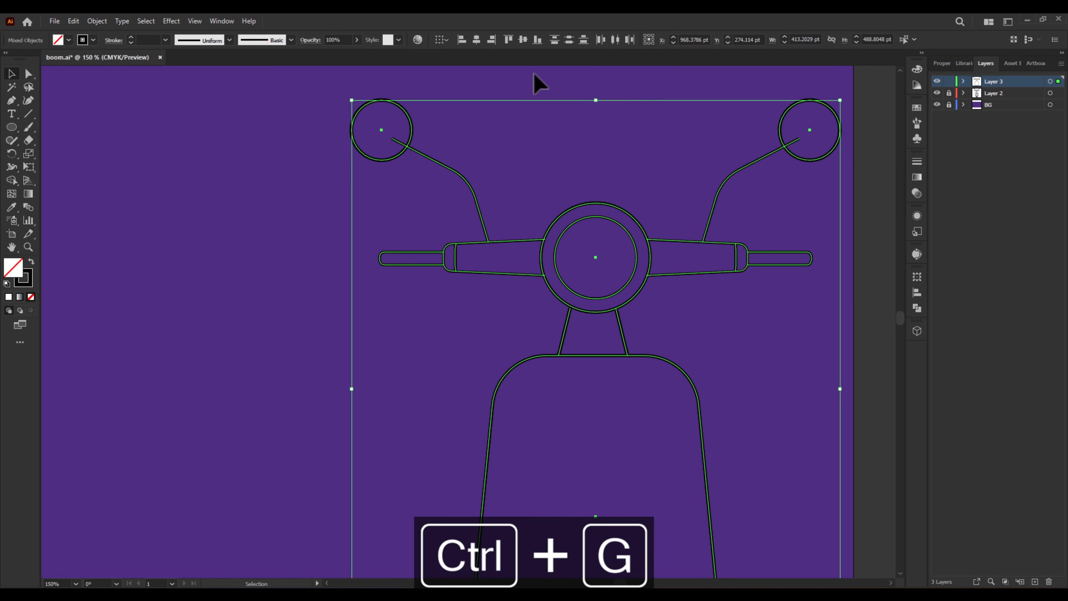
click(477, 38)
click(679, 310)
Stretch the body outline's top edge upward over the neck lines, to a height of about 293 pt, and isolate its path.
scroll(618, 327, up, 3)
scroll(617, 328, down, 5)
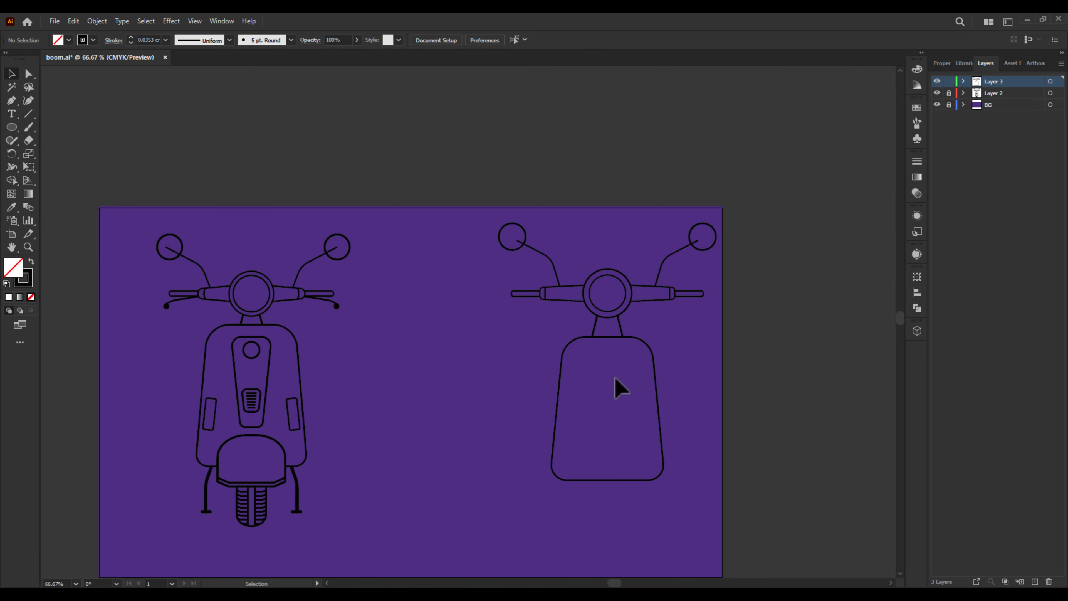
click(634, 348)
double_click(608, 348)
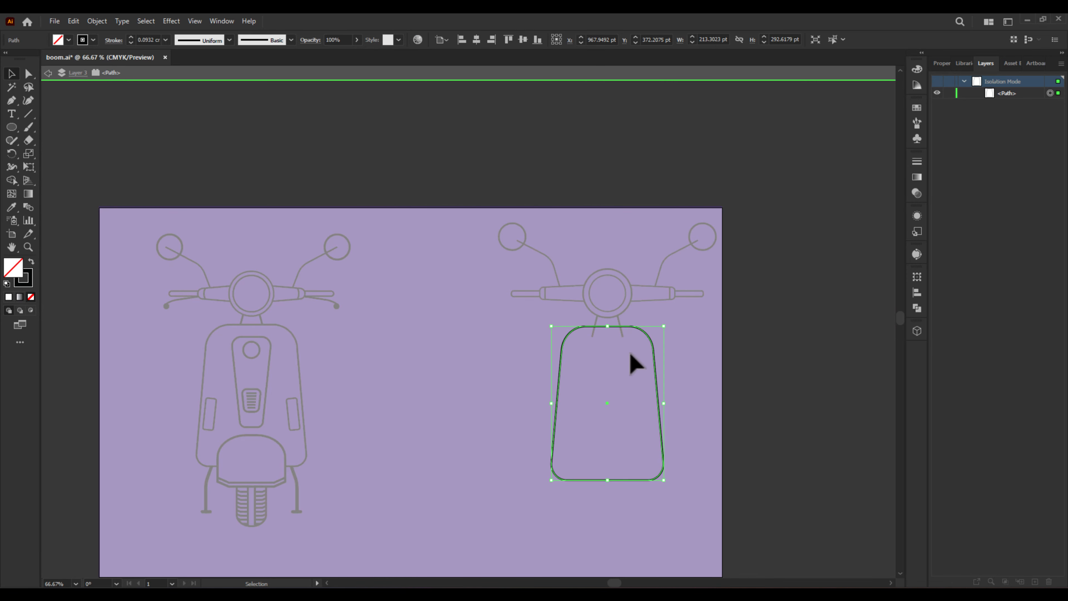
Trim the neck line ends that extend inside the body outline with the Shape Builder.
double_click(634, 363)
scroll(628, 343, up, 1)
drag(559, 318, 559, 319)
key(shift+m)
alt+click(619, 333)
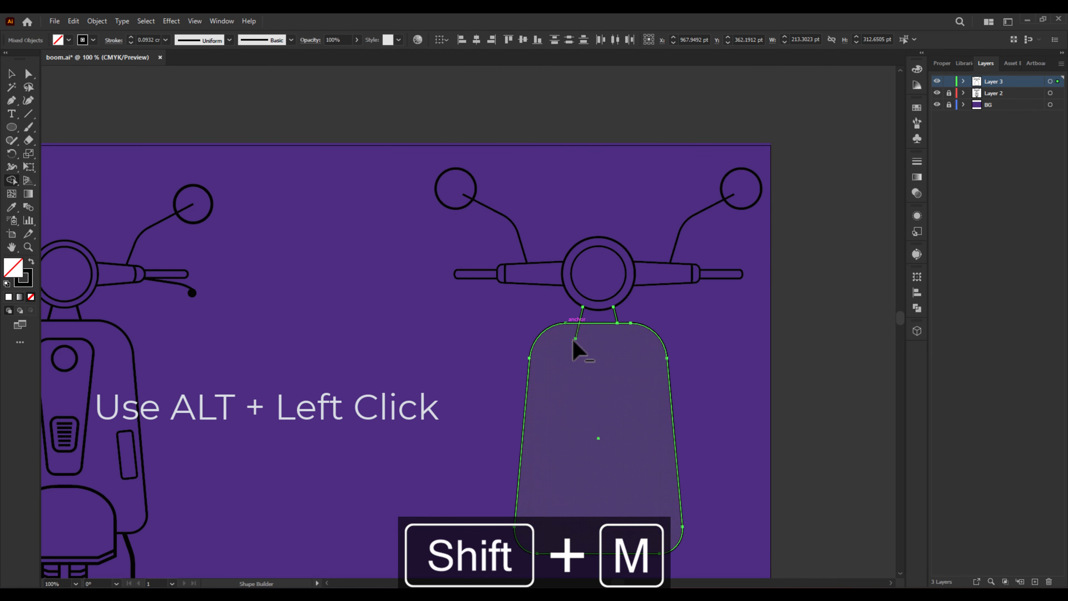
alt+click(576, 334)
ctrl+click(520, 298)
drag(365, 358, 431, 295)
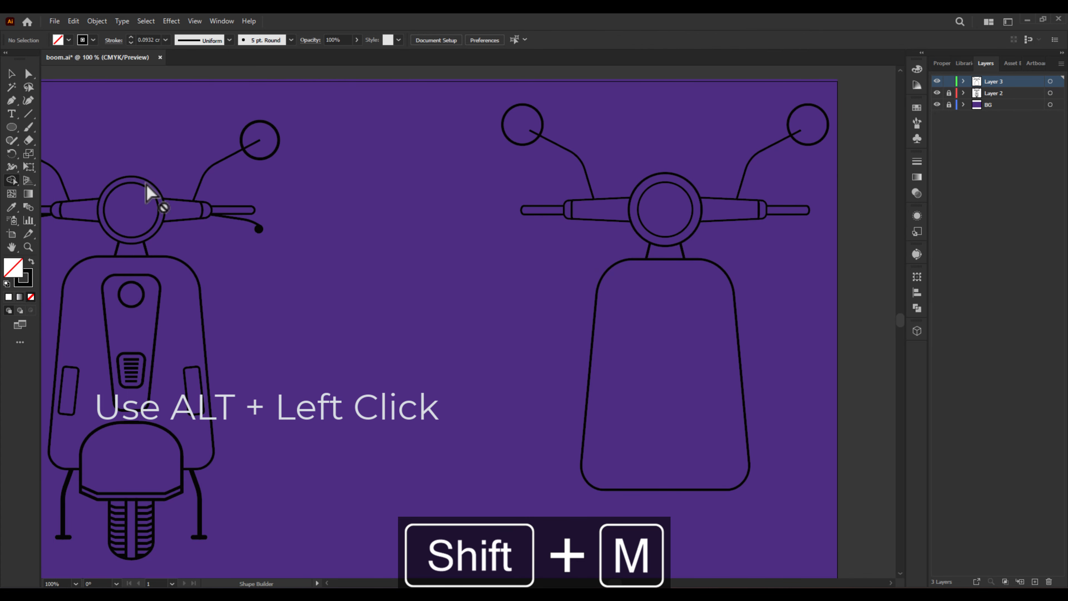
Draw a rectangle about 86 × 150 pt inside the body and one about 128 × 113 pt overlapping its lower edge.
drag(12, 133, 63, 128)
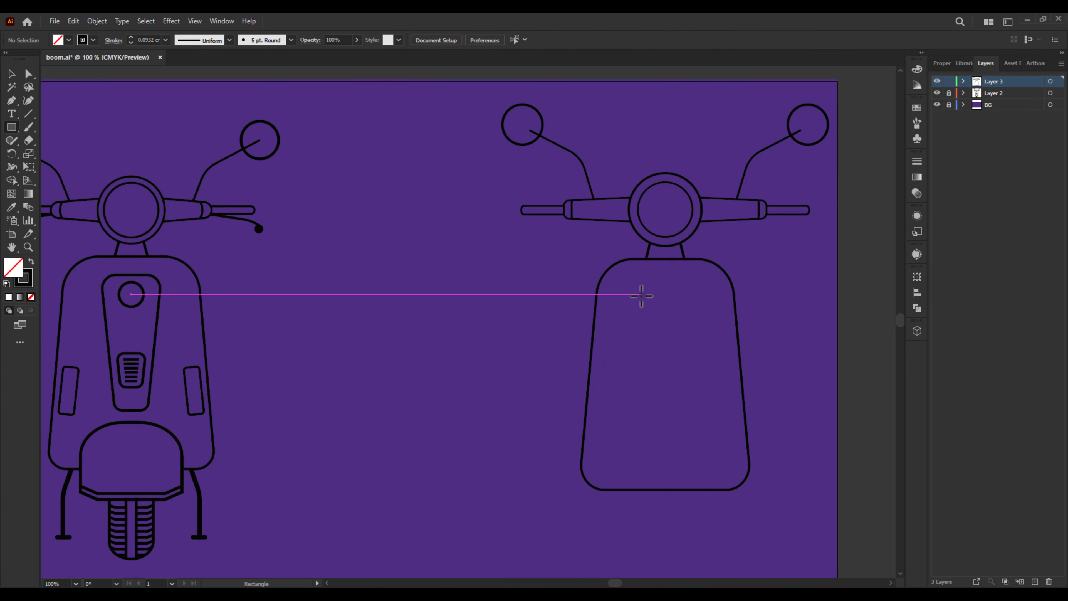
drag(630, 294, 698, 412)
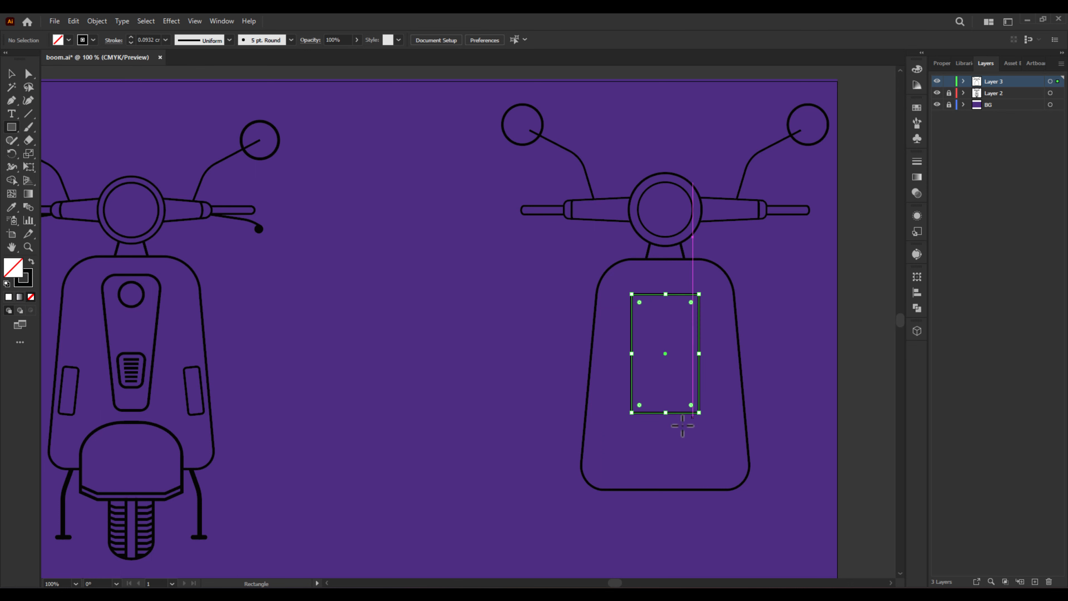
drag(615, 439, 717, 528)
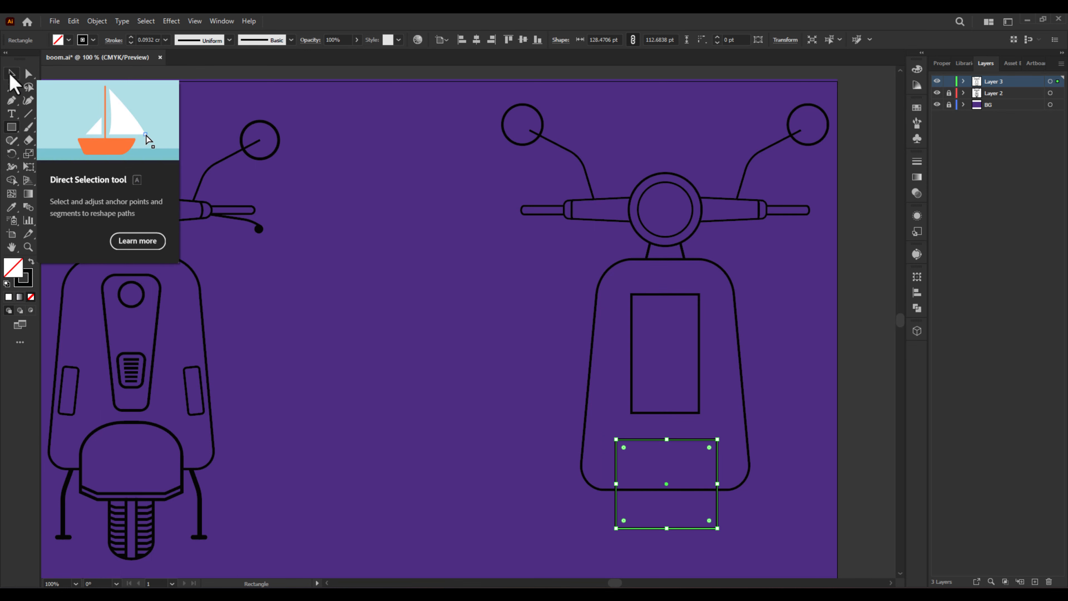
Horizontally centre the two new rectangles with all the other scooter parts.
click(11, 74)
click(774, 530)
drag(529, 146, 526, 138)
click(484, 41)
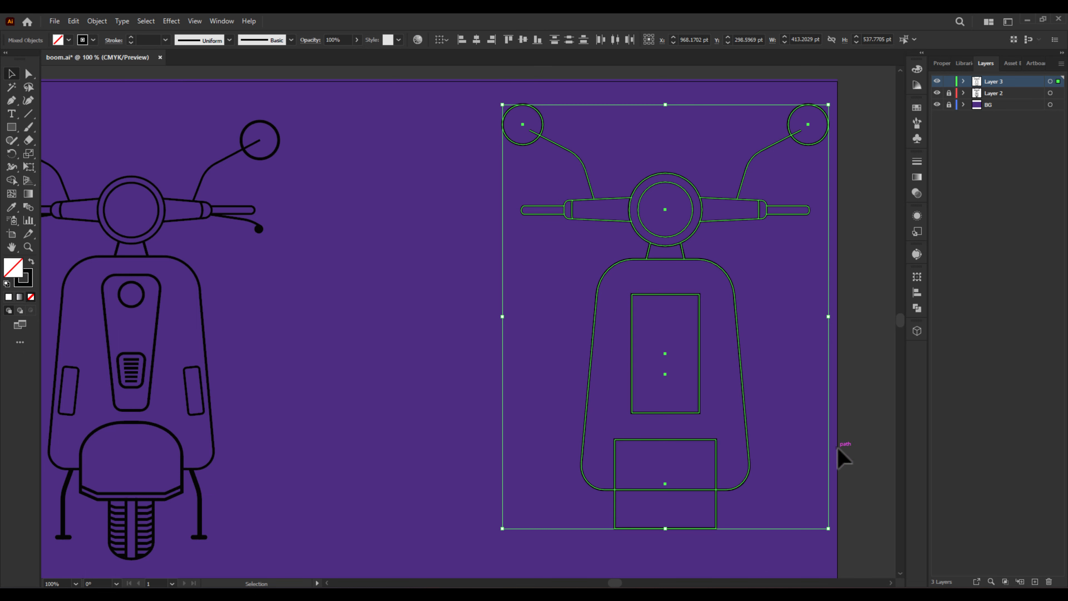
Round the two upper corners of the lower fender rectangle to a radius of about 41 pt.
click(689, 513)
click(715, 528)
click(28, 74)
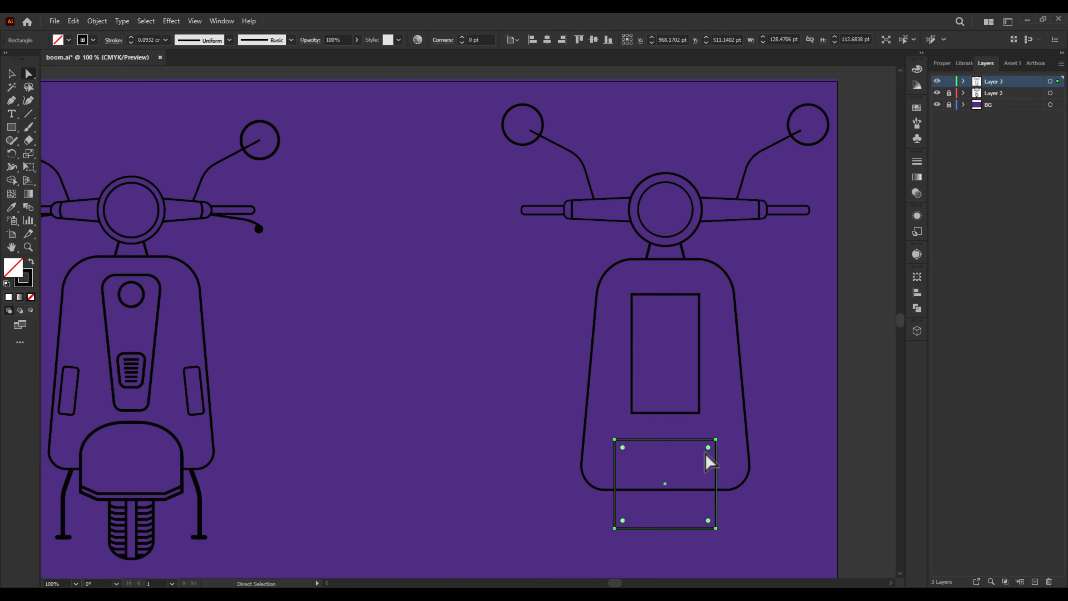
drag(628, 448, 637, 483)
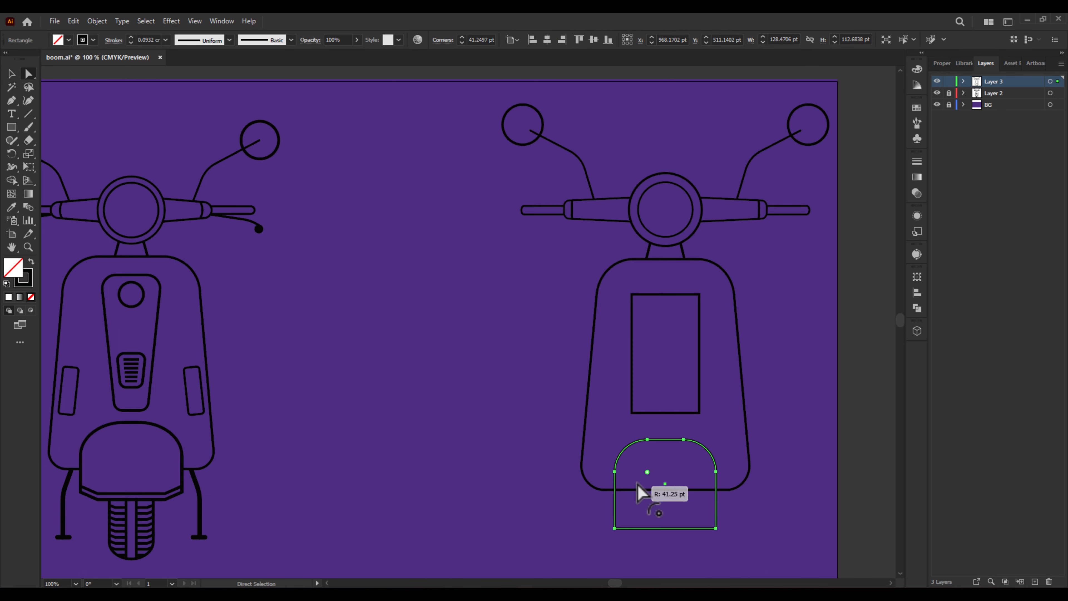
Taper the front panel rectangle inward toward its bottom and round all four corners to about 19 pt.
click(660, 412)
click(28, 167)
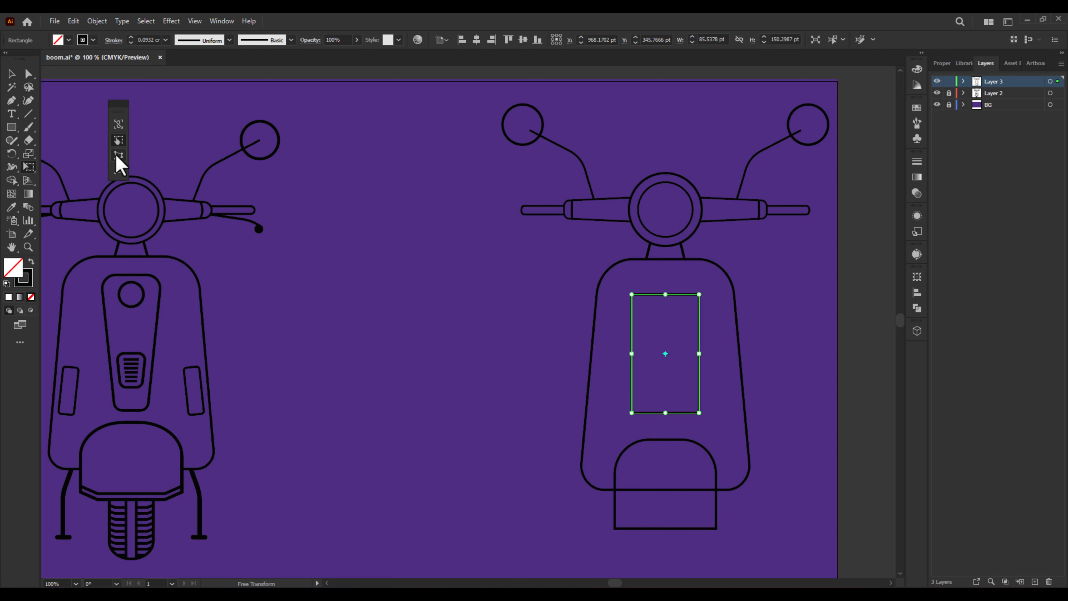
drag(699, 413, 686, 413)
click(28, 74)
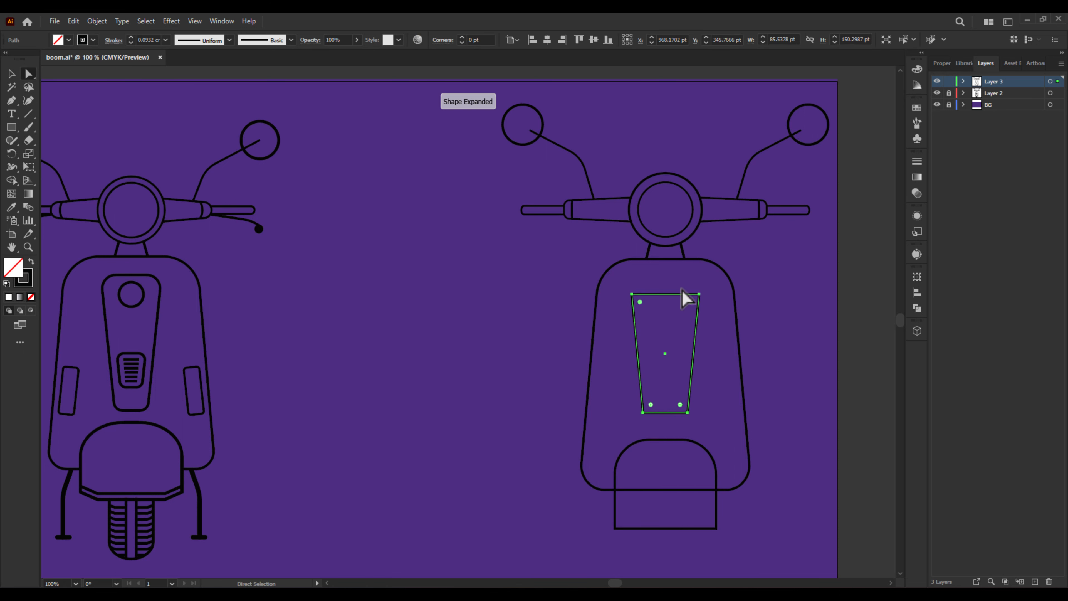
drag(684, 298, 678, 318)
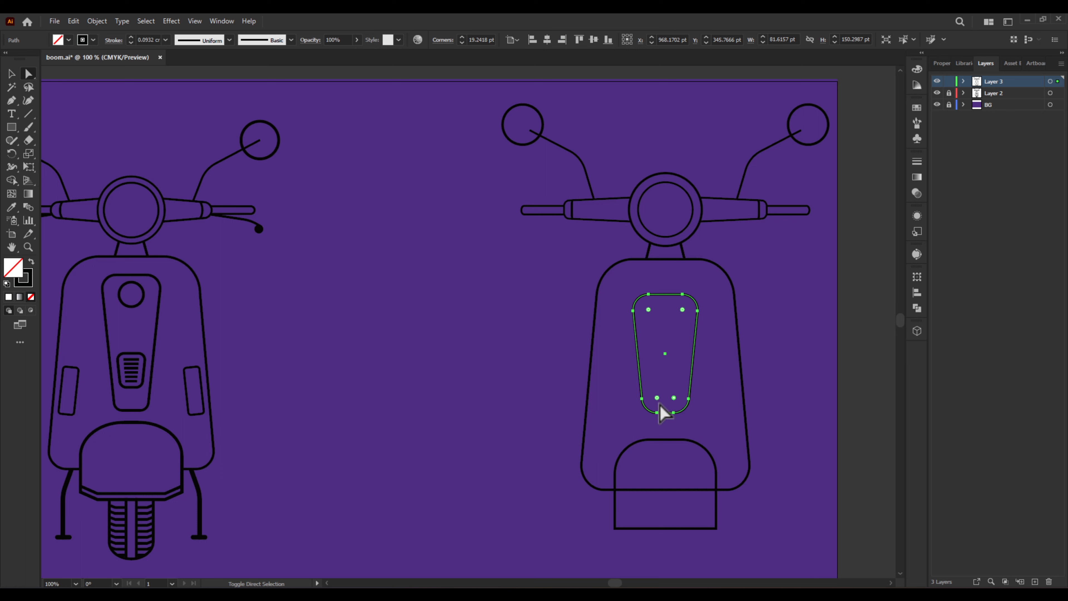
click(444, 440)
Draw a circle about 29 pt wide in the upper front panel and a downward-tapering vent rectangle about 39 × 39 pt below it.
drag(12, 126, 55, 155)
drag(666, 319, 676, 330)
drag(12, 126, 50, 124)
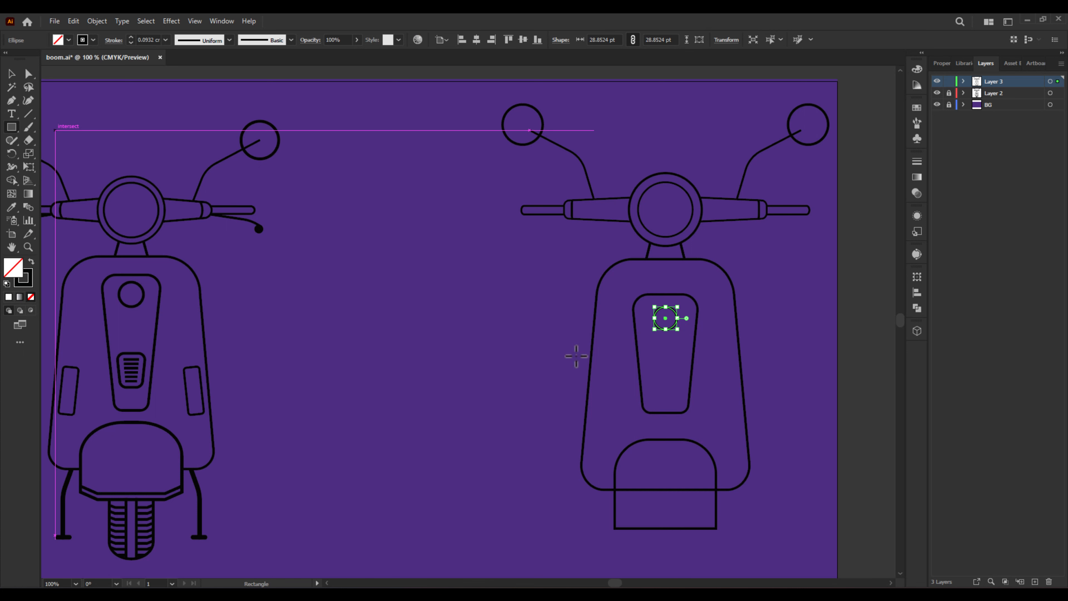
drag(650, 374, 674, 401)
click(29, 167)
scroll(680, 406, up, 4)
Draw two horizontal lines inside the vent, about 29 pt long near its top and about 22 pt long near its bottom.
click(28, 114)
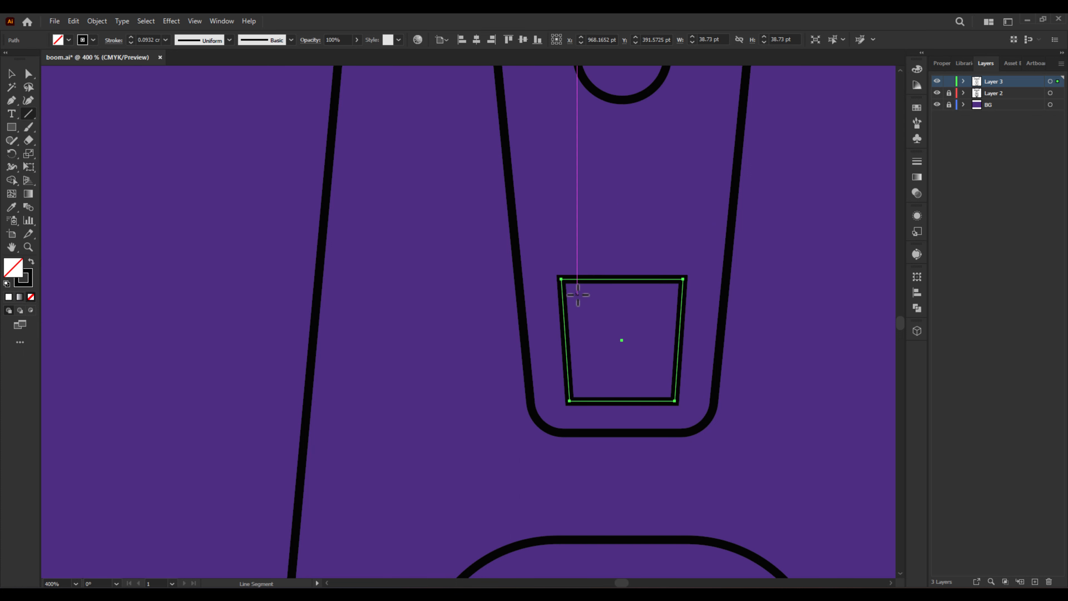
drag(575, 296, 658, 383)
click(29, 74)
click(11, 73)
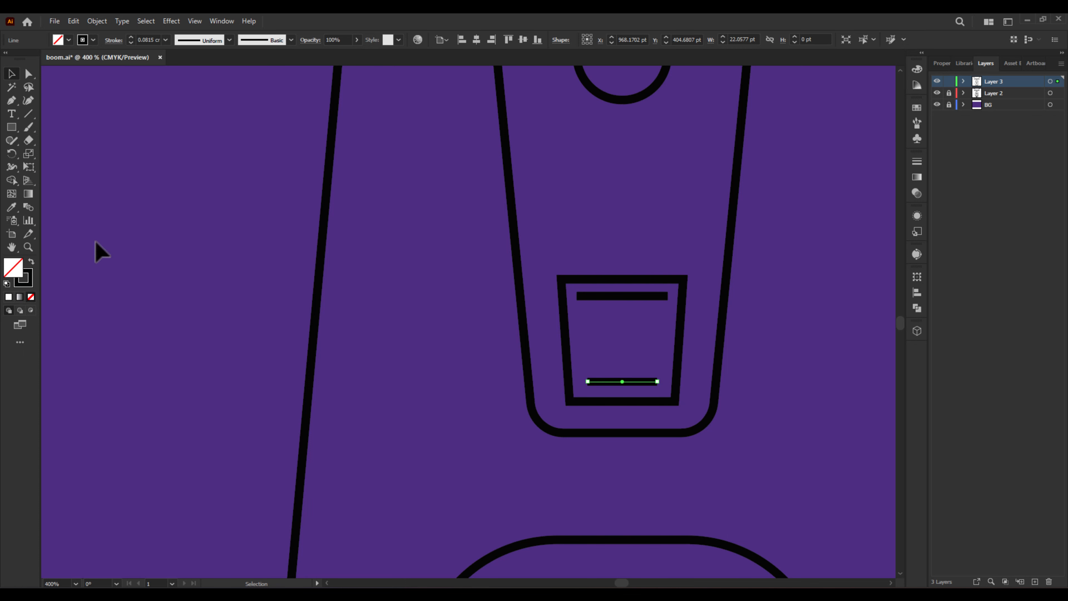
Blend the two vent lines using Specified Steps spacing with 4 steps.
key(w)
click(635, 374)
click(638, 300)
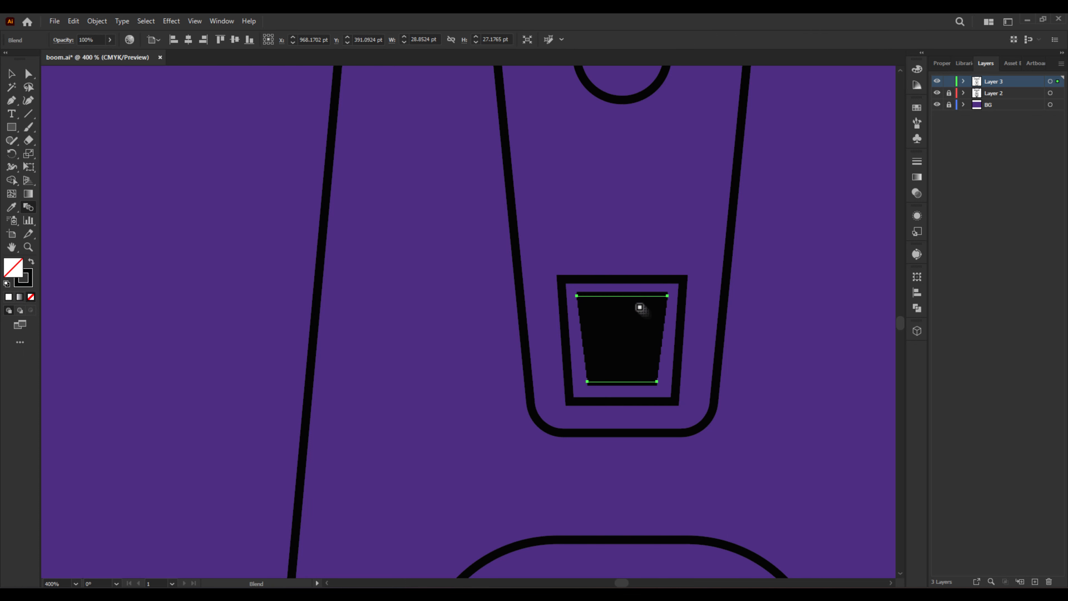
double_click(28, 207)
click(663, 194)
click(655, 208)
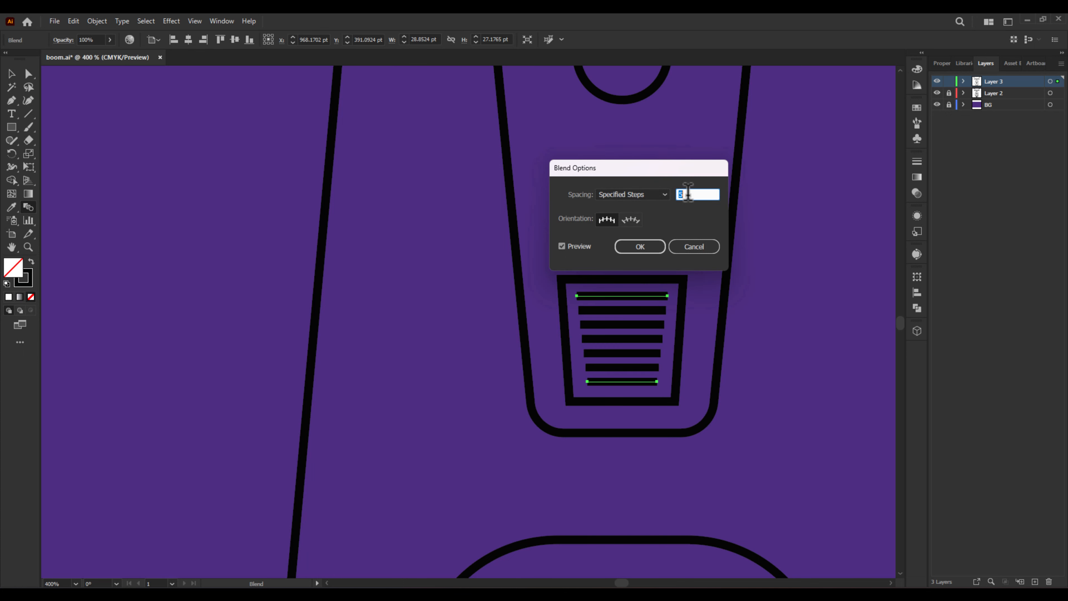
text(4)
click(643, 249)
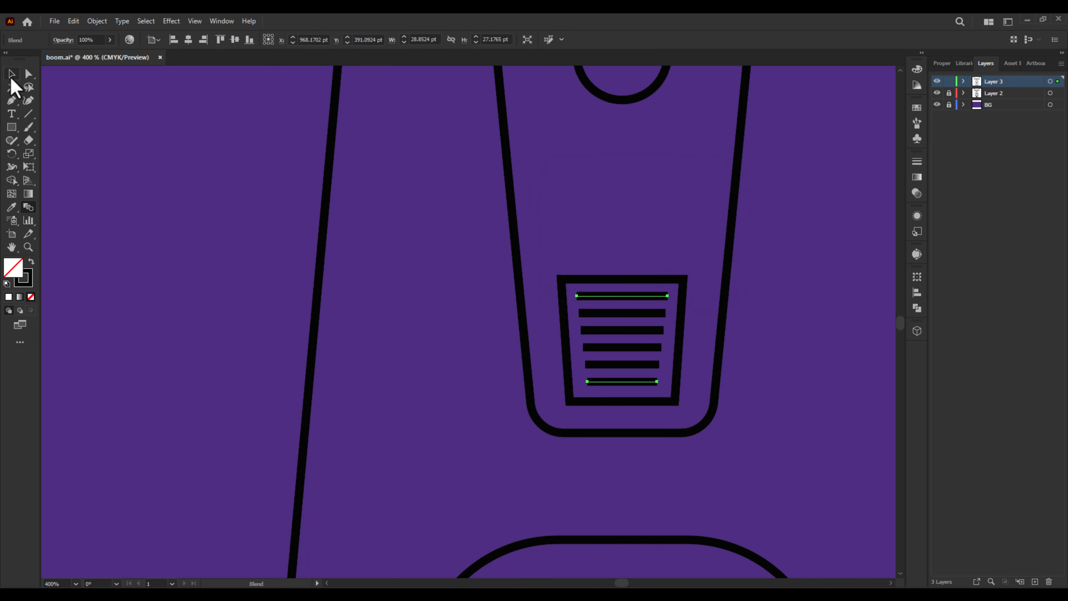
click(11, 75)
click(451, 342)
Round all four corners of the tapered vent outline.
key(ctrl+minus)
key(ctrl+minus)
key(ctrl+minus)
drag(468, 358, 541, 373)
click(572, 383)
click(29, 77)
scroll(595, 381, up, 3)
click(366, 415)
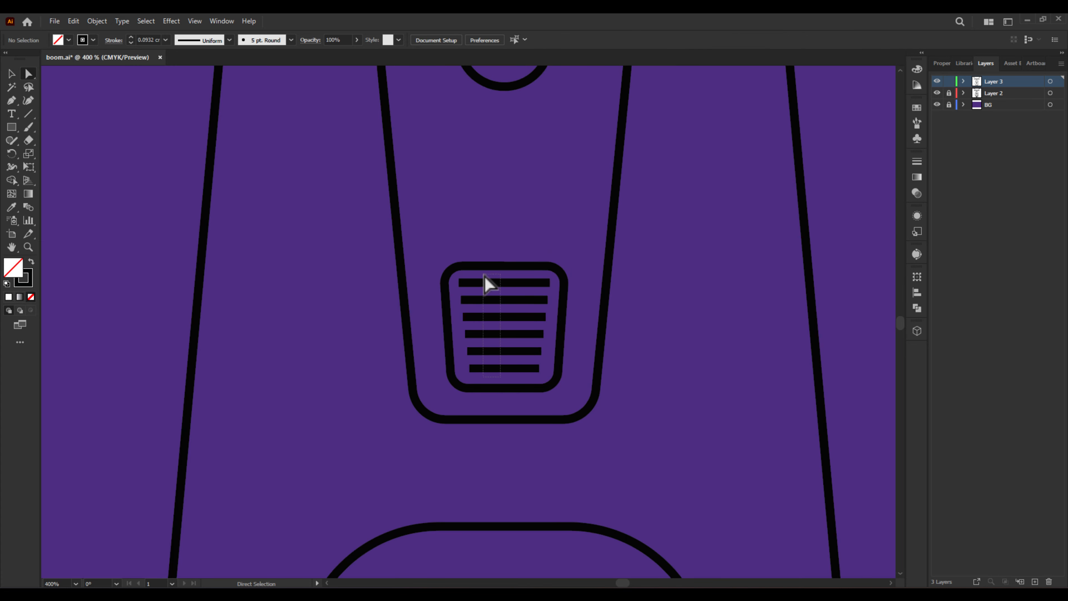
Expand the blended vent lines into a group of editable paths.
drag(484, 276, 483, 274)
click(14, 75)
click(97, 21)
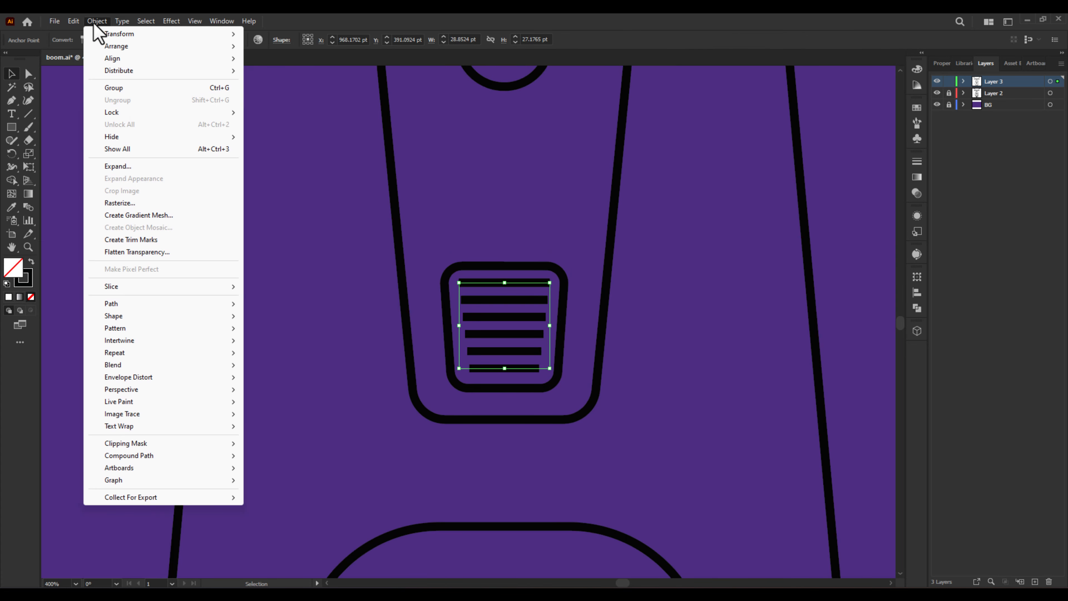
click(128, 167)
click(507, 369)
Give the expanded vent lines round stroke caps.
click(113, 40)
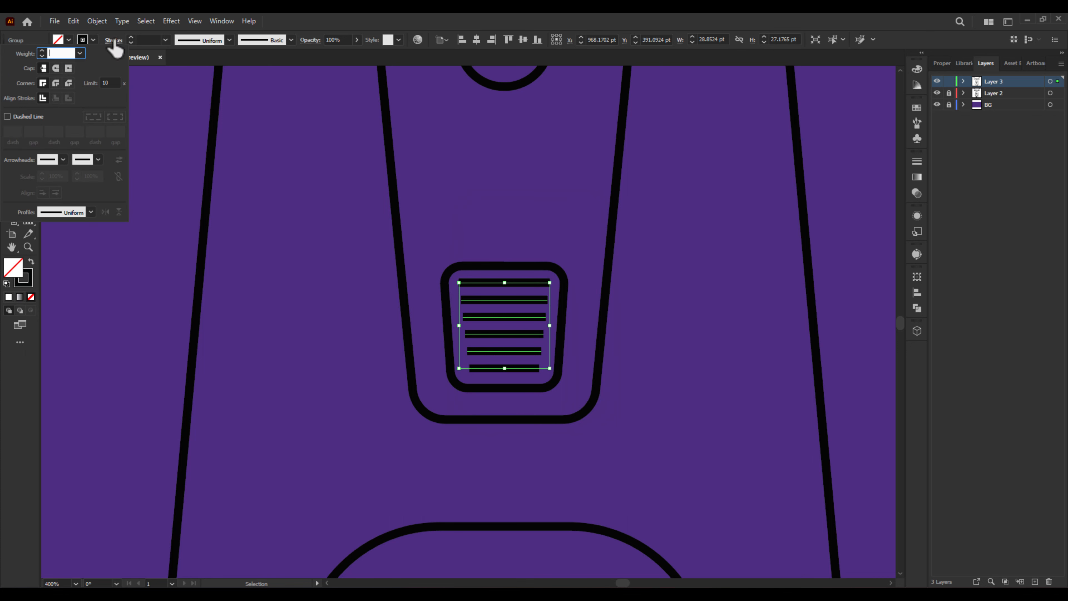
click(207, 60)
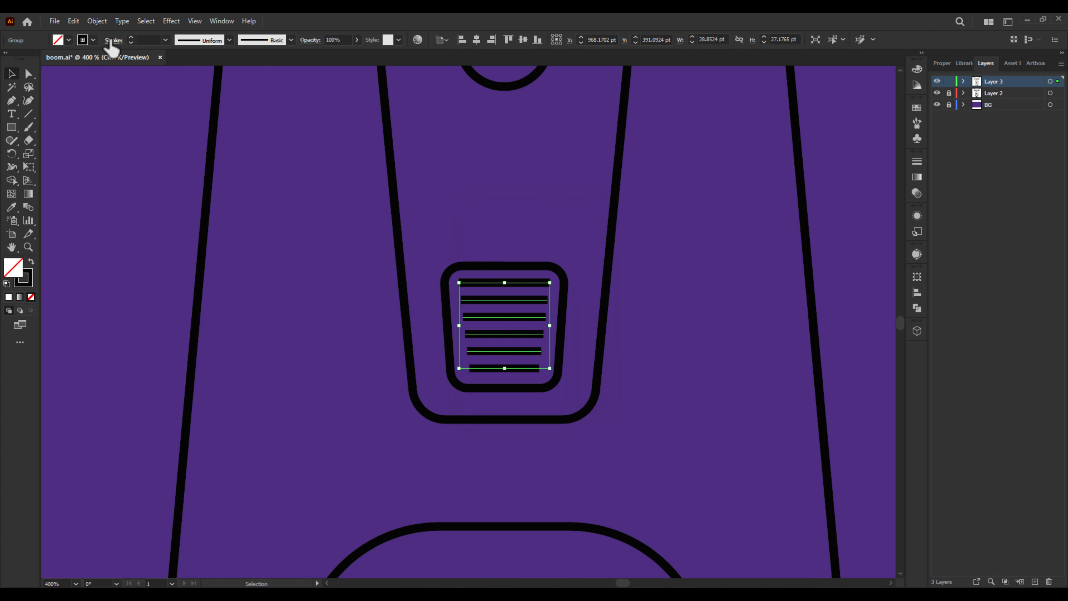
click(112, 40)
click(339, 317)
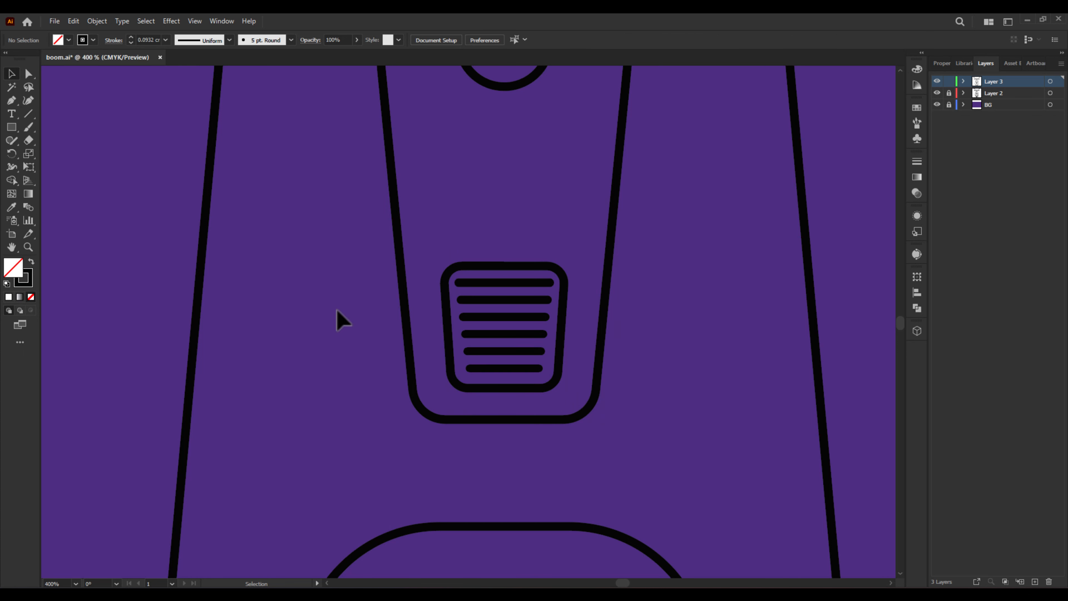
Draw an angled trim line about 74 × 18 pt from outside the fender's right edge down and across to its centre with the Pen tool.
scroll(338, 317, down, 5)
scroll(437, 412, down, 3)
scroll(544, 477, up, 3)
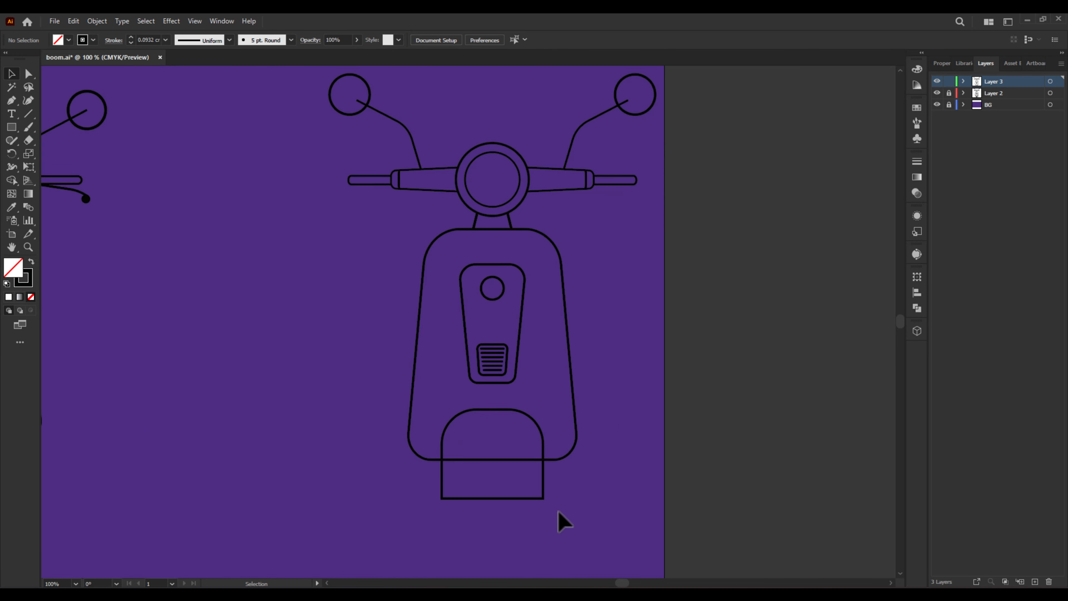
click(412, 419)
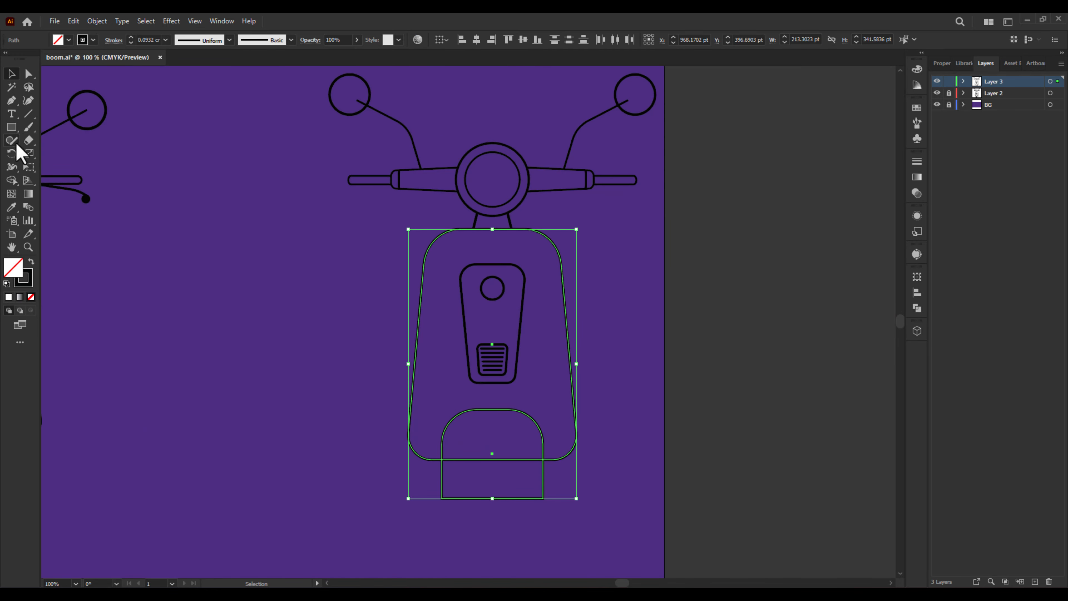
key(p)
scroll(509, 475, up, 3)
click(592, 464)
click(562, 492)
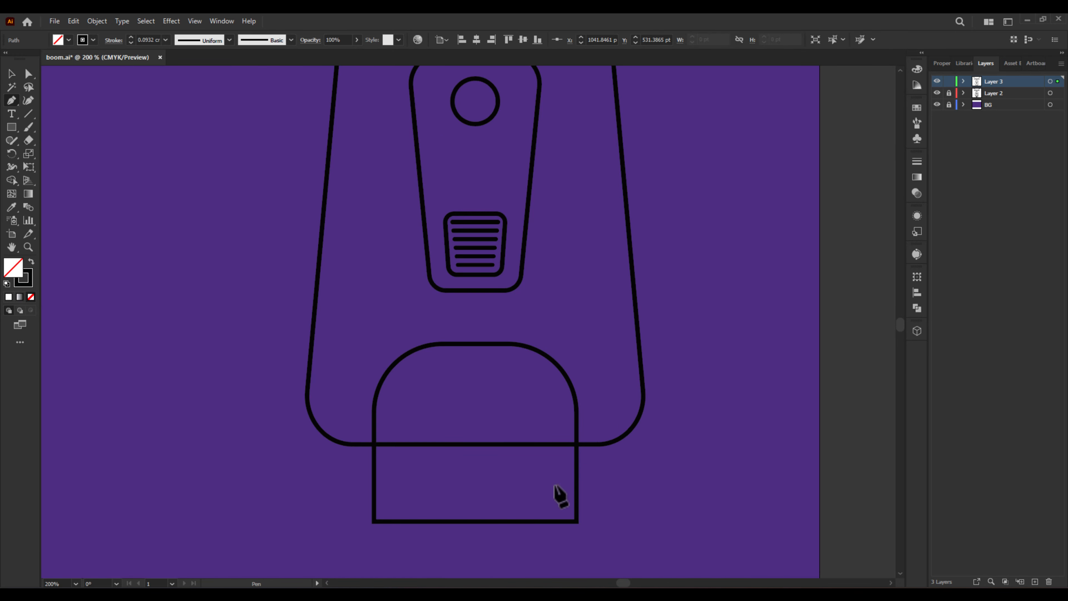
click(474, 493)
click(12, 74)
click(290, 404)
Reflect a copy of the fender trim line across the vertical axis and place it end to end with the original.
scroll(282, 426, down, 3)
drag(282, 426, 526, 472)
scroll(582, 469, up, 1)
right_click(696, 492)
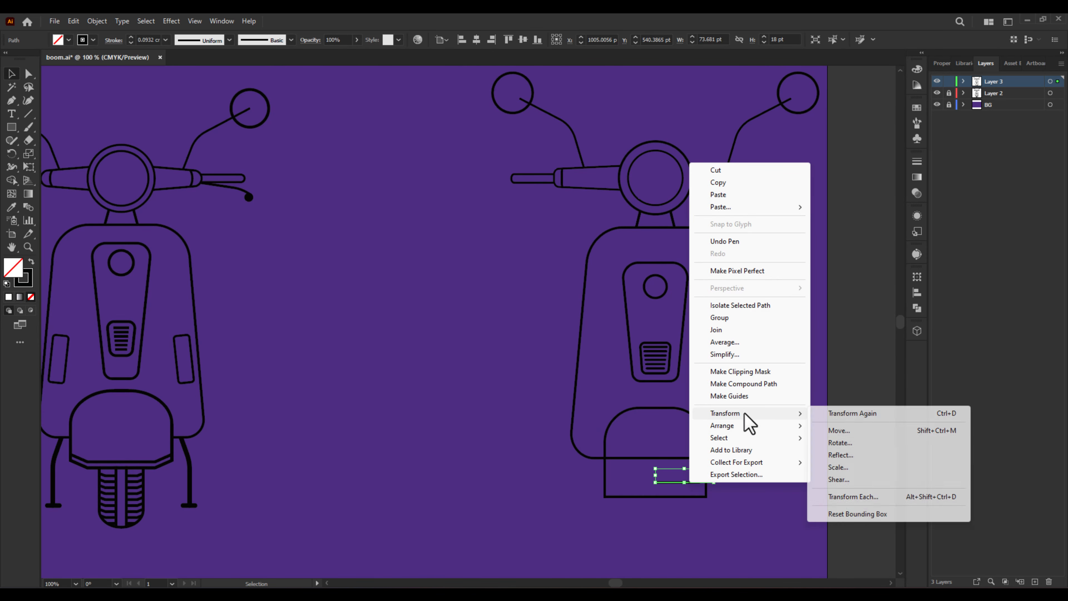
click(843, 458)
key(Return)
drag(667, 479, 646, 473)
Group the two trim line halves and horizontally centre them on the scooter.
click(686, 492)
key(ctrl+g)
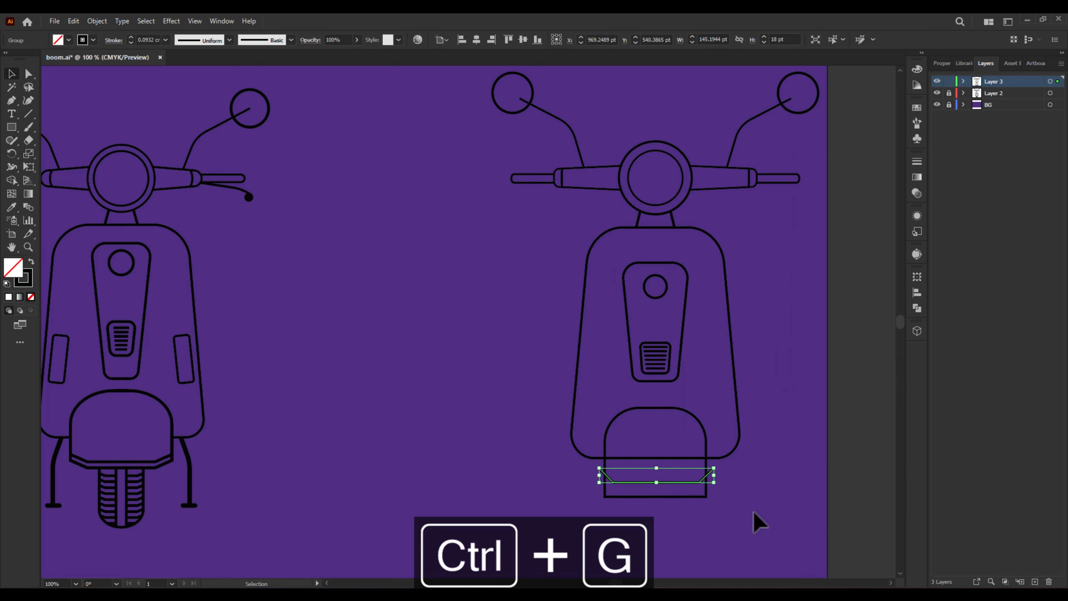
key(ctrl+a)
click(671, 504)
Move the grouped trim line slightly down the fender and duplicate it about 6.7 pt below.
scroll(679, 488, up, 2)
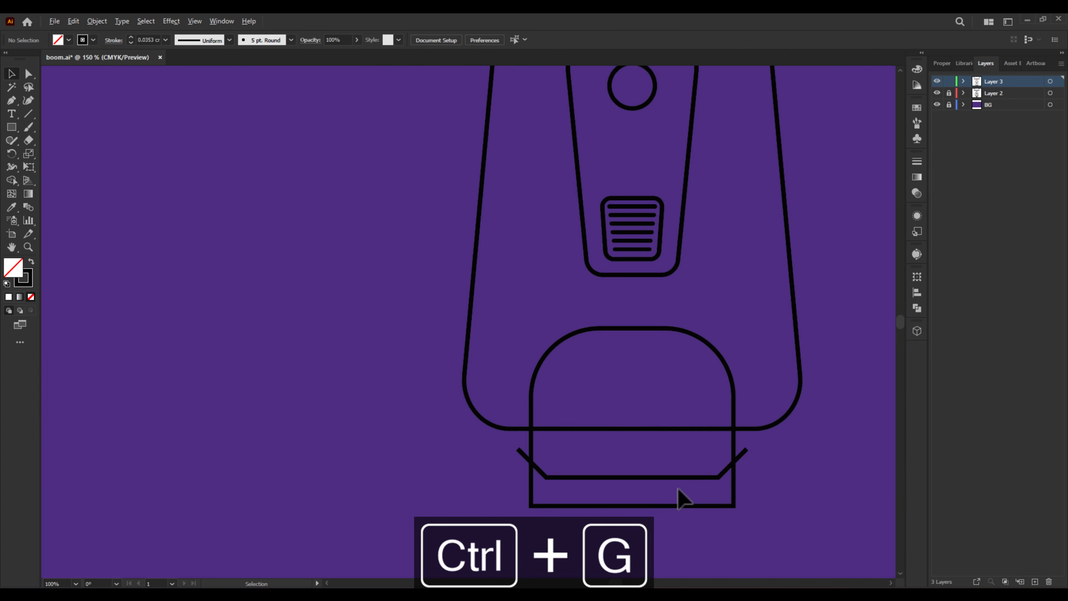
click(671, 477)
drag(666, 477, 673, 495)
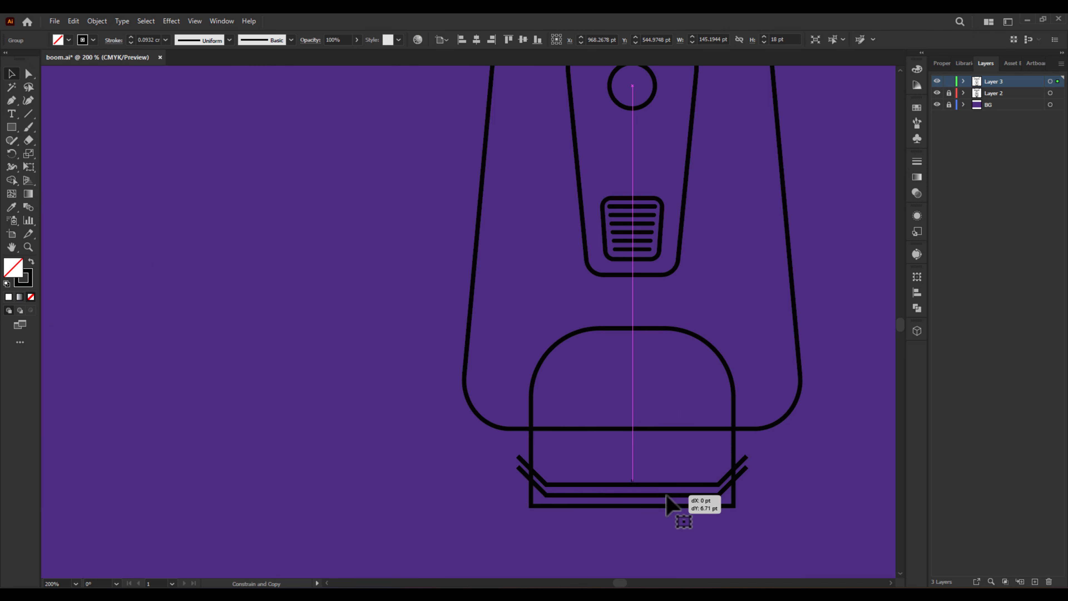
Use the Shape Builder to cut away the fender outline below the trim lines and the trim ends overhanging its sides.
click(768, 535)
drag(768, 534, 598, 465)
key(shift+m)
alt+click(733, 499)
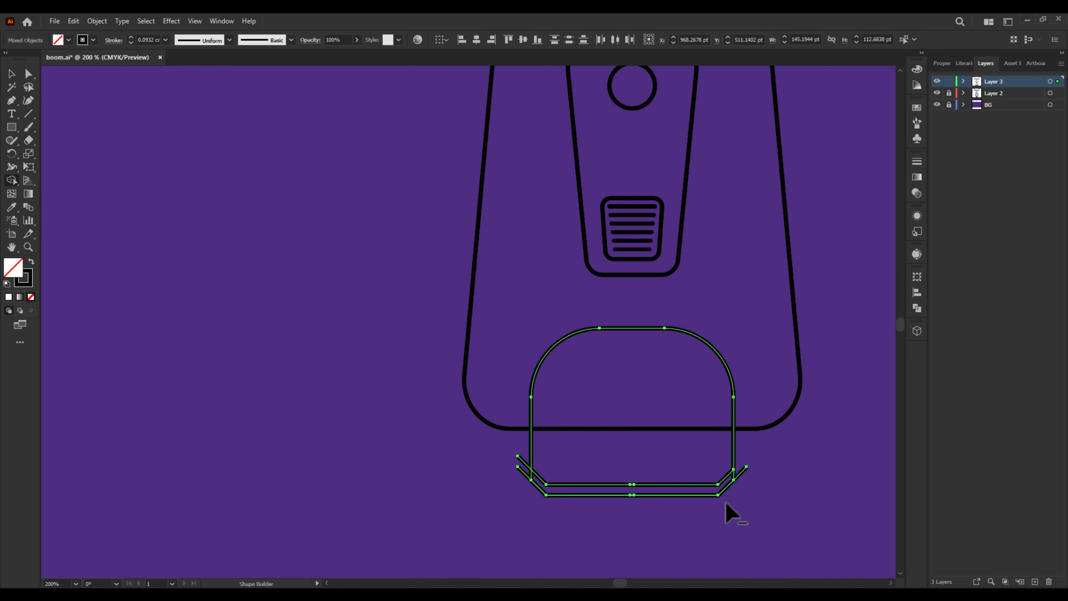
scroll(503, 450, down, 1)
Select the body and fender and remove the body's lower edge inside the fender with the Shape Builder.
ctrl+click(515, 448)
drag(691, 501, 578, 409)
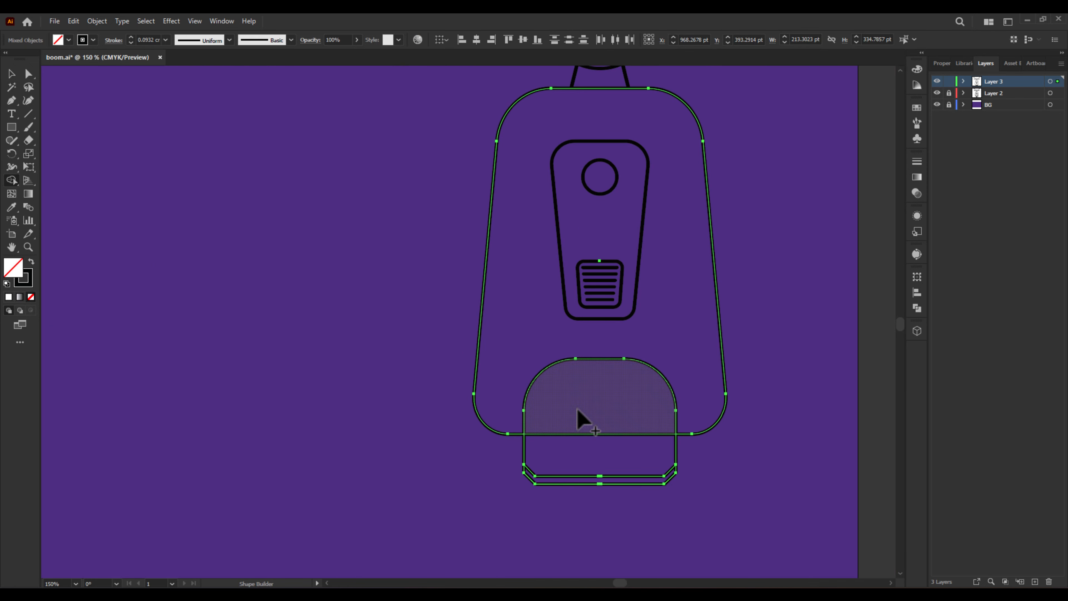
scroll(589, 438, down, 2)
Draw a wheel rectangle about 54 × 124 pt over the fender's lower part and round its corners to about 23 pt.
drag(11, 127, 63, 126)
scroll(630, 438, up, 1)
scroll(596, 436, up, 1)
drag(592, 433, 635, 531)
click(31, 77)
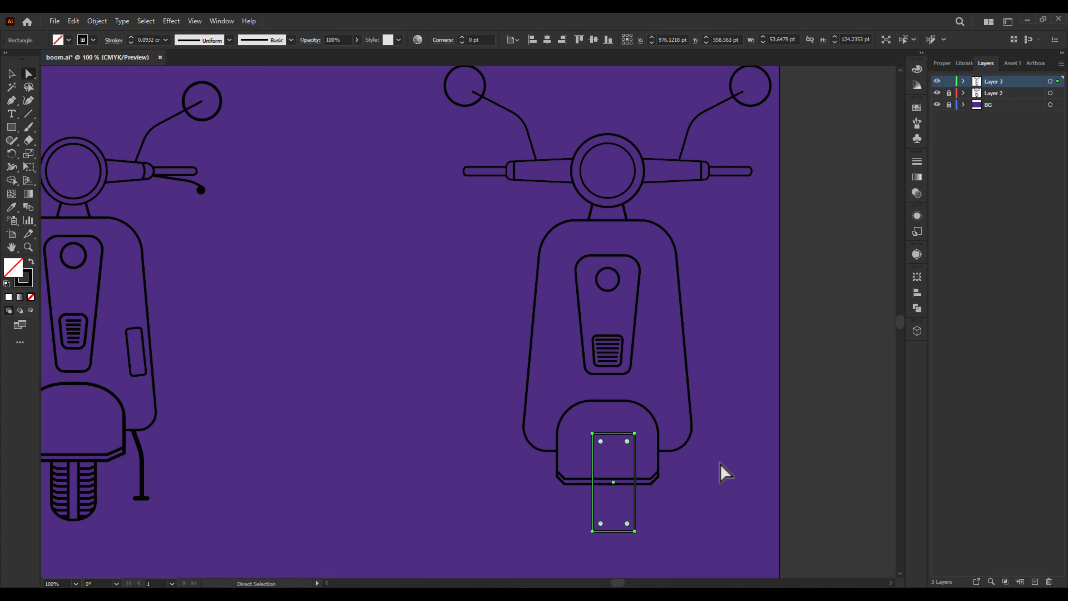
drag(629, 441, 621, 449)
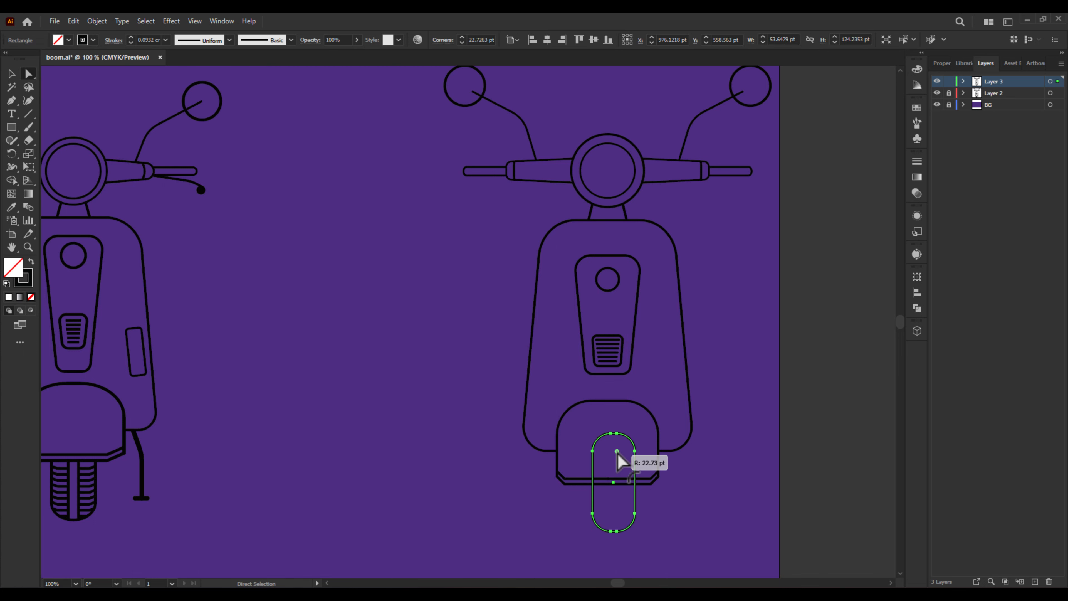
Horizontally centre the wheel with all the other scooter parts.
click(708, 561)
key(ctrl+a)
click(471, 39)
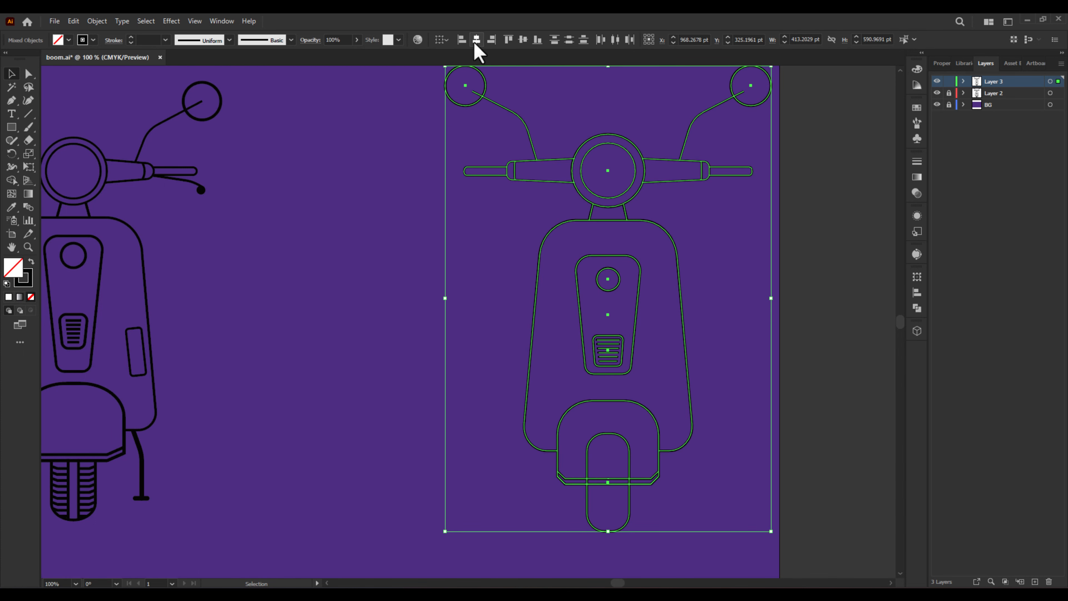
click(464, 431)
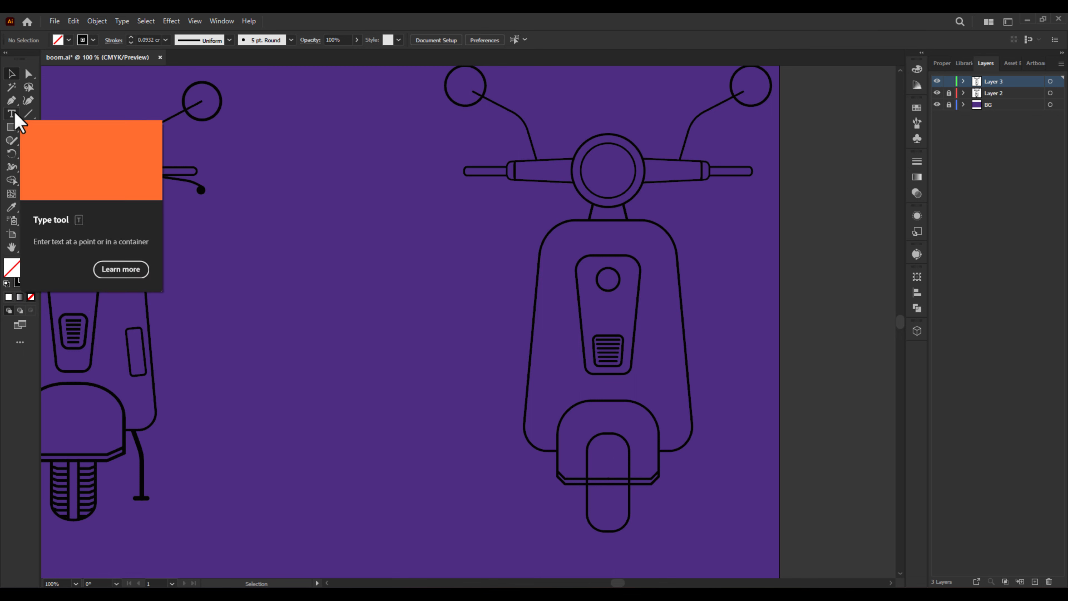
Draw a bent two-segment tread line about 26 pt wide across the wheel's right edge just below the fender with the Pen tool.
click(12, 101)
scroll(607, 490, up, 2)
click(659, 485)
click(637, 492)
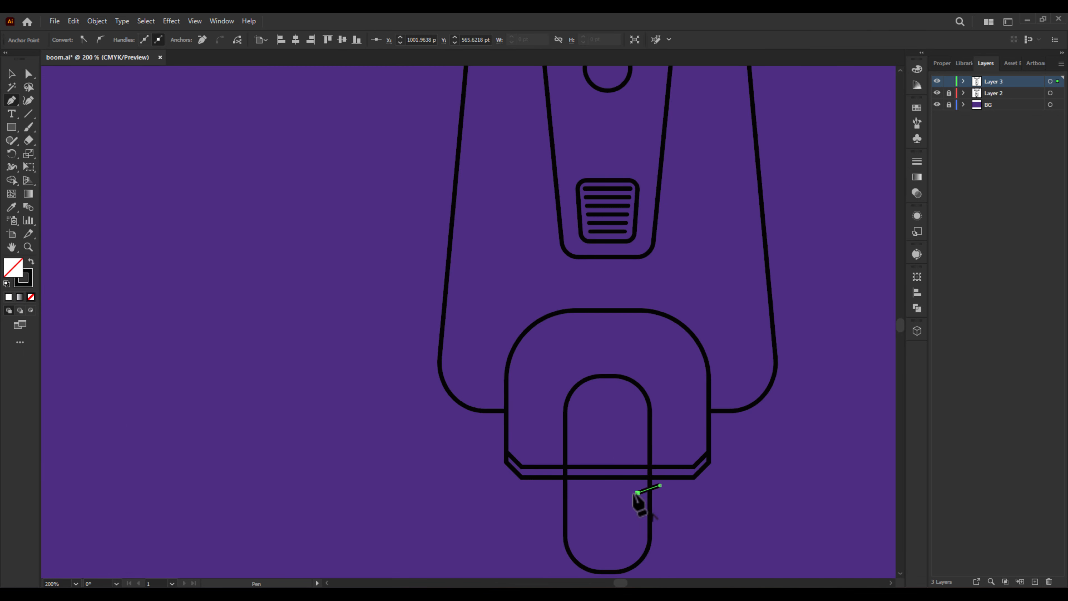
click(609, 492)
click(28, 74)
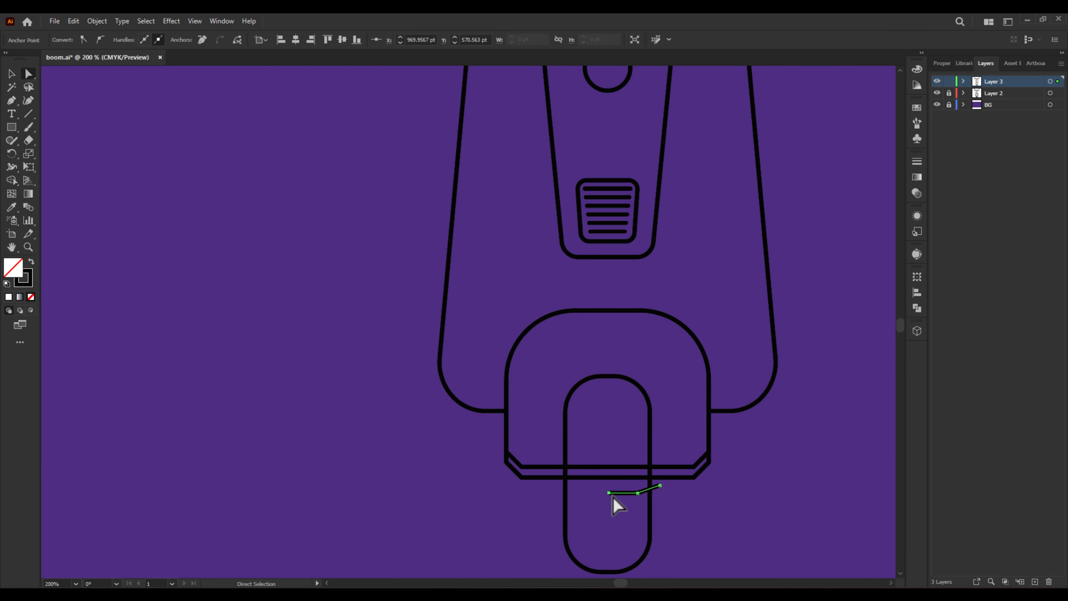
drag(619, 494, 618, 493)
Isolate the tread line and place a duplicate a short distance straight below it.
click(12, 74)
scroll(627, 505, up, 3)
click(627, 504)
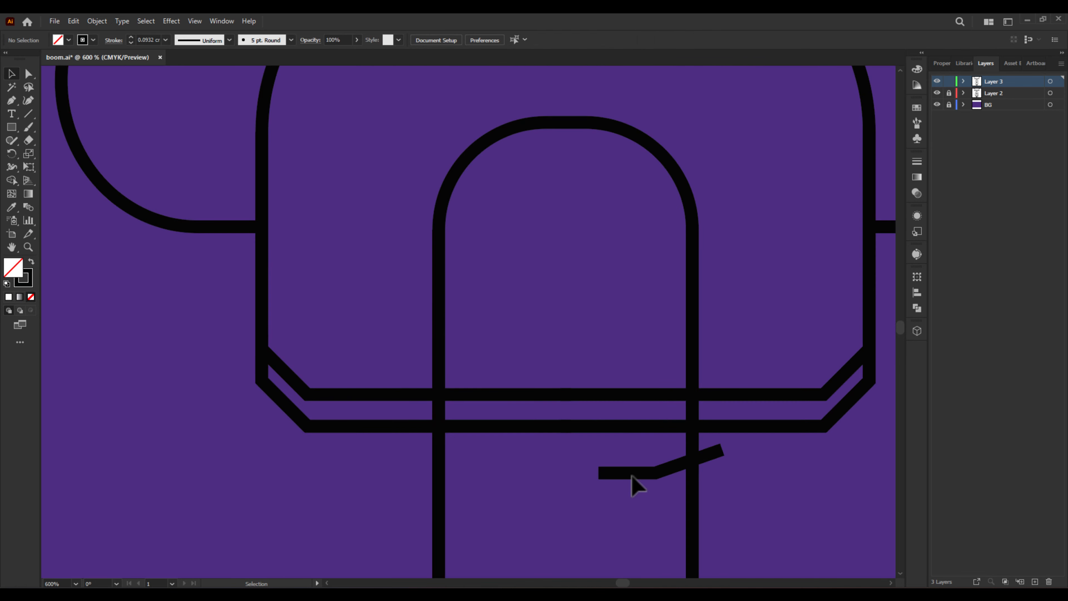
double_click(631, 475)
drag(632, 475, 651, 513)
scroll(711, 532, down, 4)
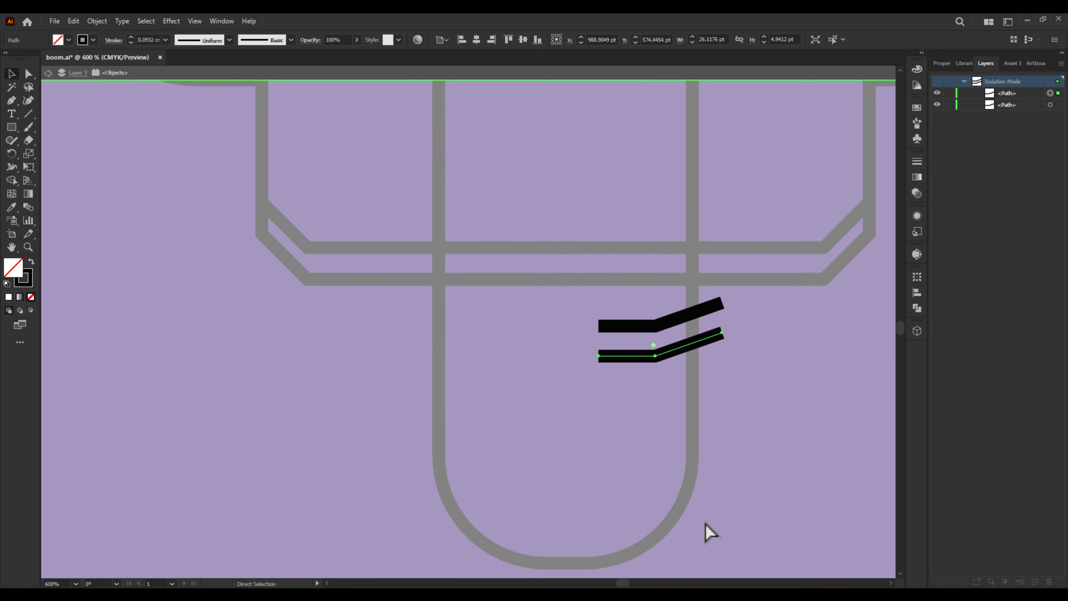
Repeat the downward duplication to build an evenly spaced column of nine tread lines down to the wheel's base.
key(ctrl+d)
key(ctrl+d)
key(ctrl+d)
key(ctrl+d)
key(ctrl+d)
key(ctrl+d)
key(ctrl+d)
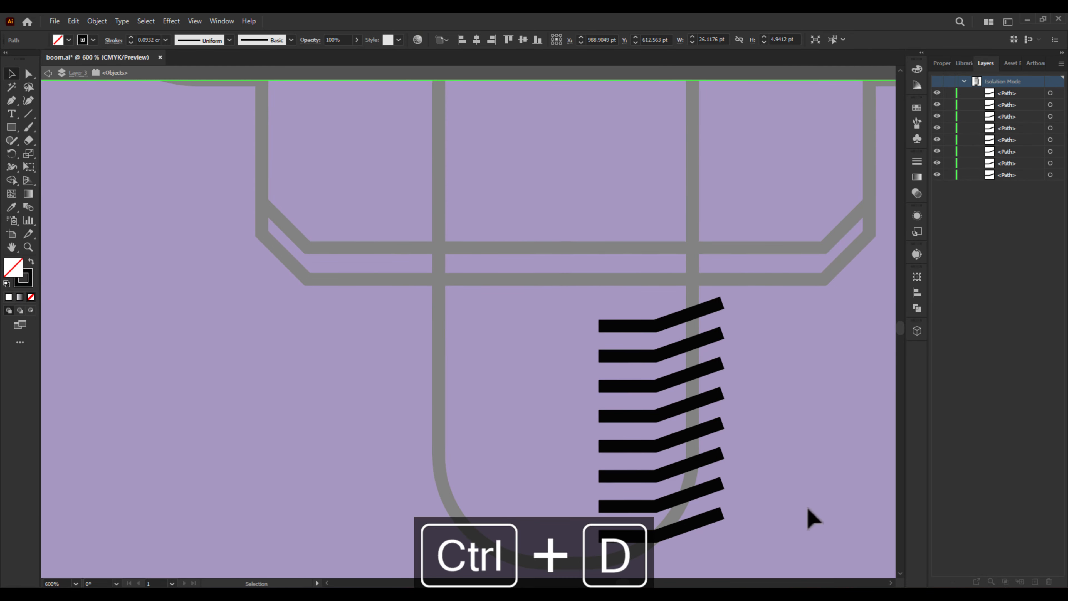
key(ctrl+d)
key(Escape)
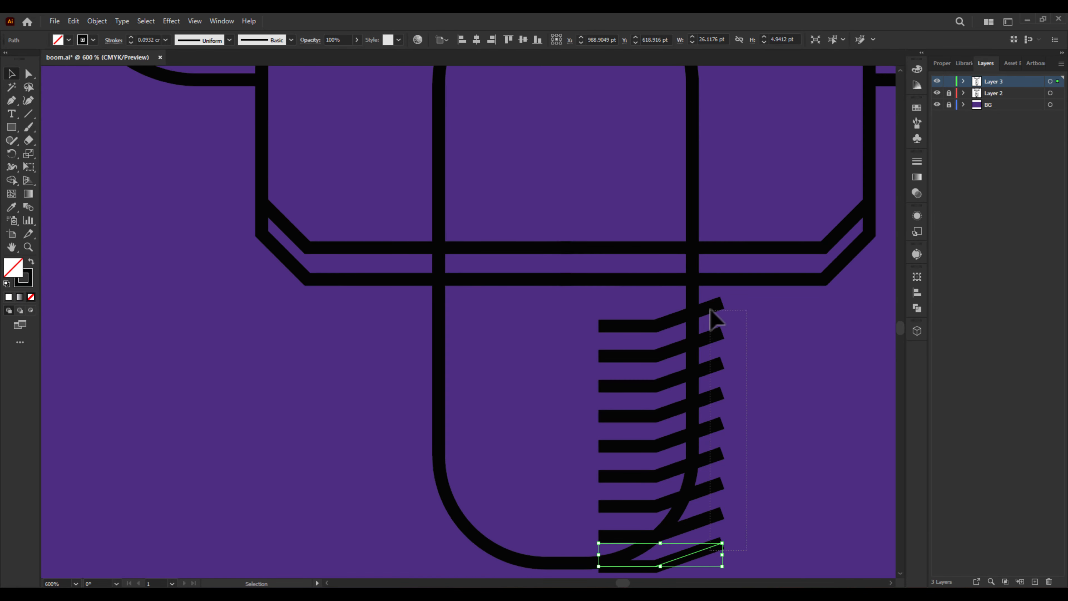
Group the nine tread lines and move them up so the highest one starts directly under the fender.
drag(710, 310, 698, 285)
click(705, 307)
key(ctrl+a)
key(ctrl+g)
Cut away the tread line ends outside the wheel's right edge with the Shape Builder.
mouse_move(775, 539)
mouse_down()
mouse_move(677, 454)
mouse_move(626, 340)
mouse_up()
key(shift+m)
drag(708, 547, 715, 353)
drag(699, 288, 700, 281)
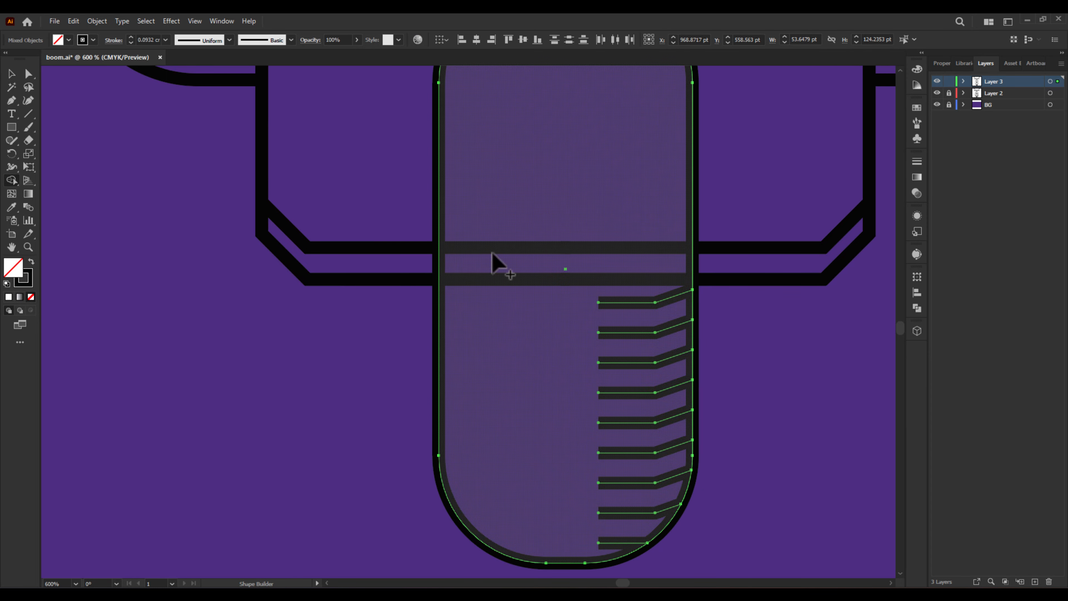
Select all the parts and remove the wheel outline inside the fender and its trim with the Shape Builder.
key(ctrl+a)
alt+click(438, 264)
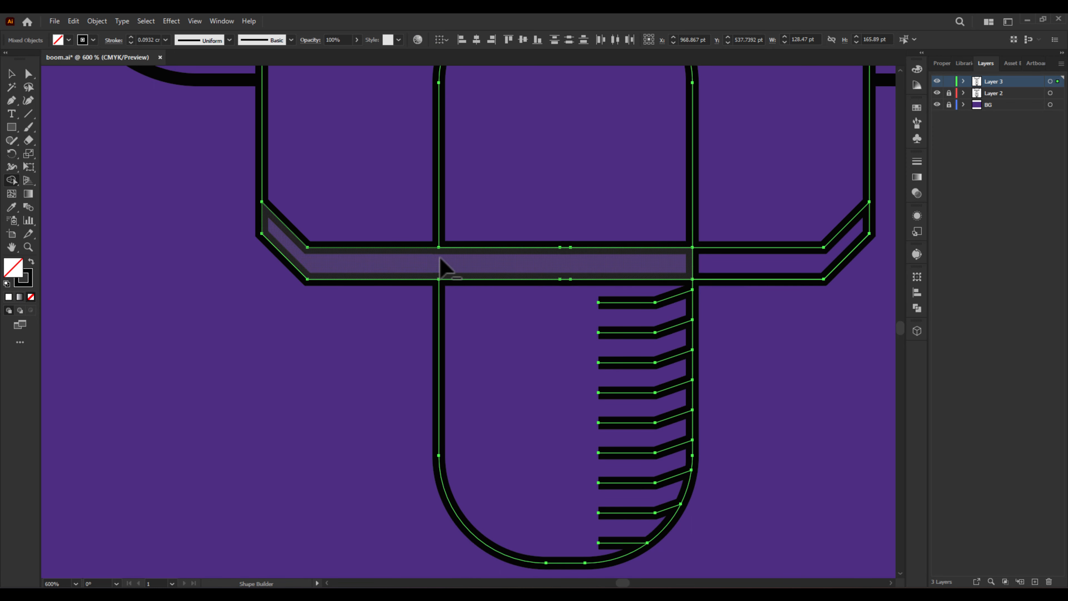
alt+click(563, 227)
alt+click(692, 266)
key(ctrl+shift+a)
Draw a vertical line about 60 pt long along the treads' inner ends and group it with the tread lines.
scroll(742, 351, down, 2)
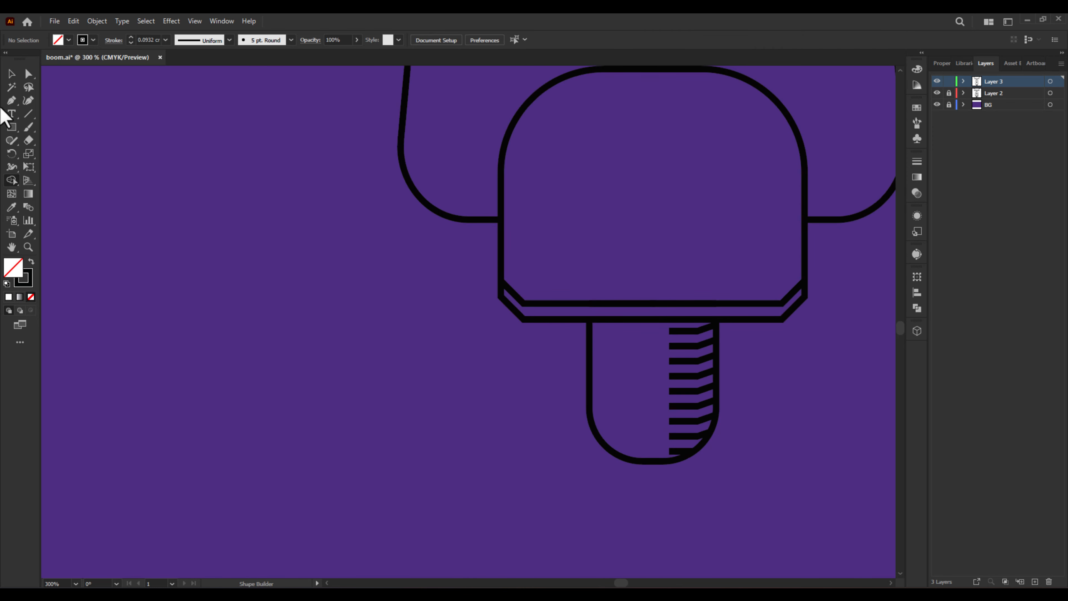
drag(670, 462, 675, 322)
click(12, 74)
scroll(652, 420, up, 2)
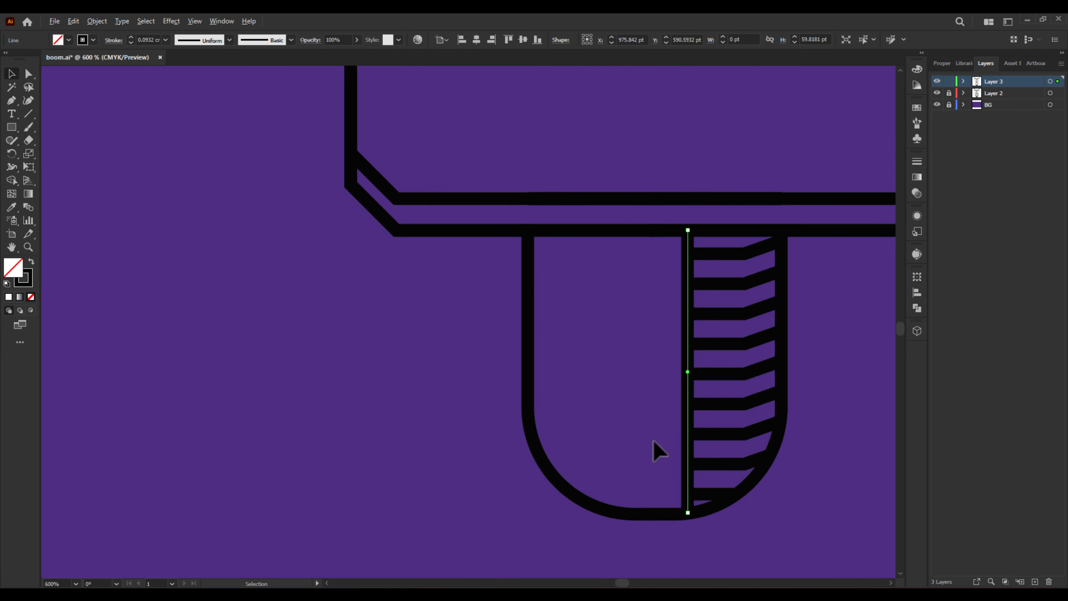
drag(716, 396, 726, 420)
key(ctrl+g)
Reflect a copy of the tread group across the vertical axis and place it against the wheel's left edge.
right_click(715, 405)
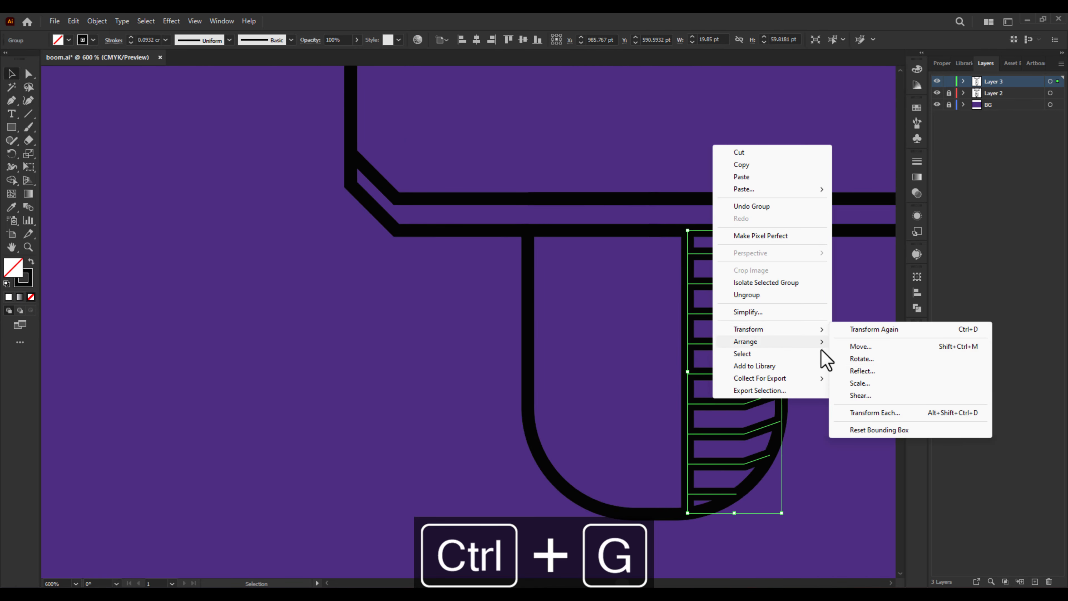
click(845, 369)
click(853, 345)
drag(728, 402, 568, 402)
click(435, 428)
Draw a slot about 24 × 66 pt inside the body's right side, with corners rounded to about 8.5 pt and tilted along the body edge.
scroll(435, 428, down, 4)
scroll(436, 429, down, 2)
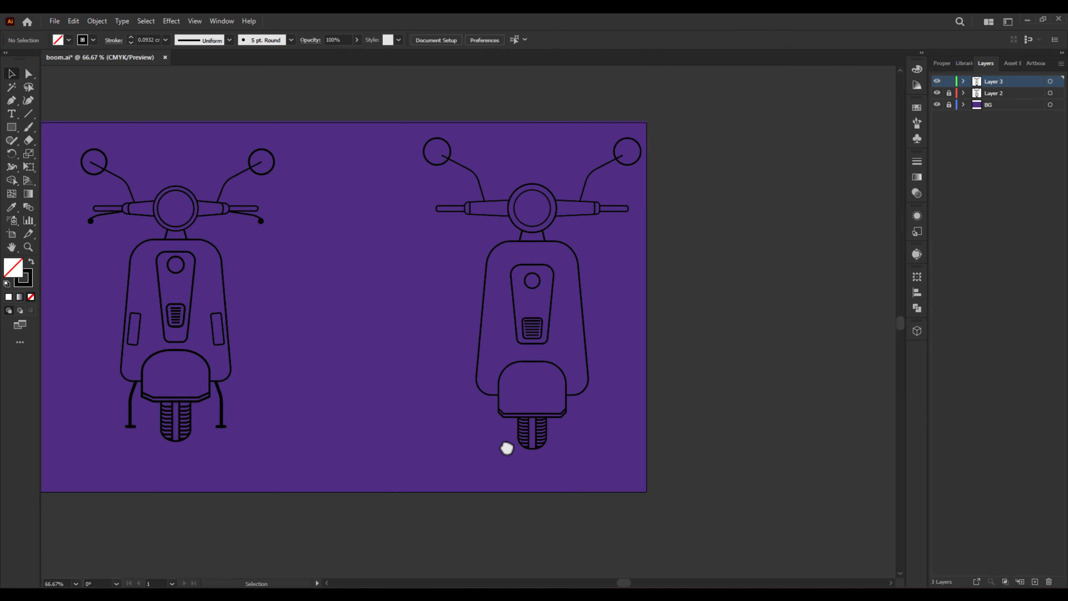
click(11, 126)
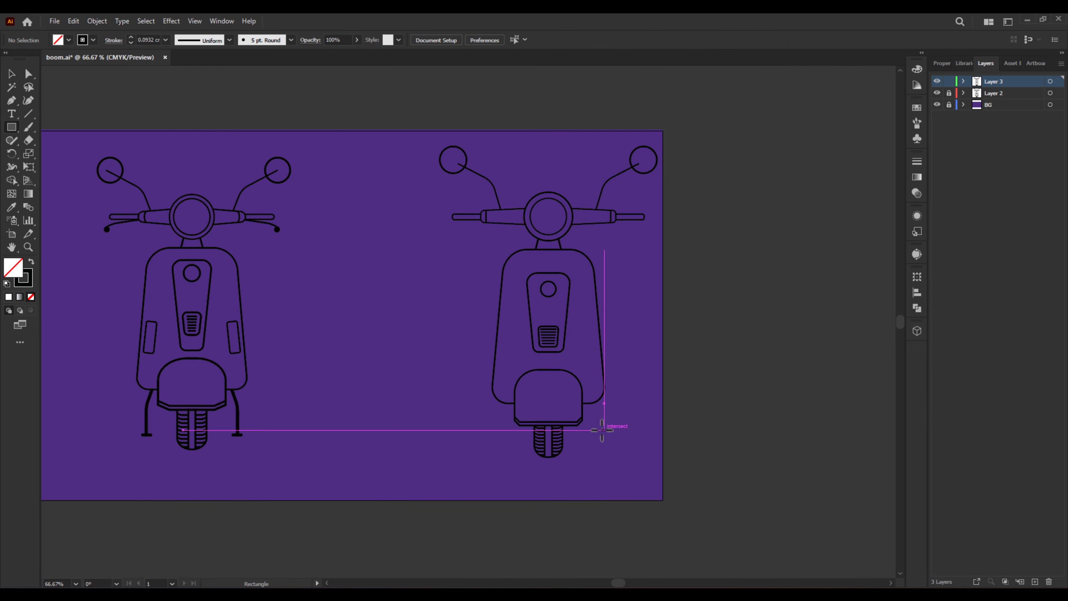
scroll(589, 349, up, 2)
mouse_move(572, 301)
mouse_down()
mouse_move(601, 382)
mouse_move(588, 369)
mouse_move(609, 385)
mouse_move(424, 382)
mouse_up()
click(29, 73)
click(11, 73)
Reflect a copy of the slot across the vertical axis, place it level on the body's left side and group both slots.
right_click(605, 391)
mouse_move(632, 298)
click(782, 343)
click(812, 351)
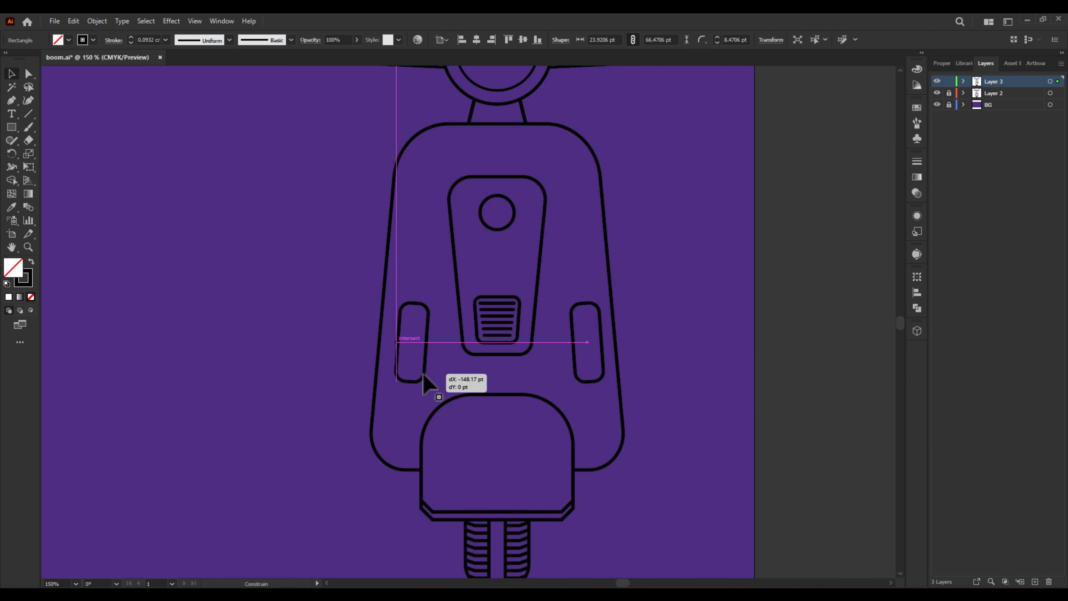
shift+click(578, 379)
key(ctrl+g)
shift+click(416, 126)
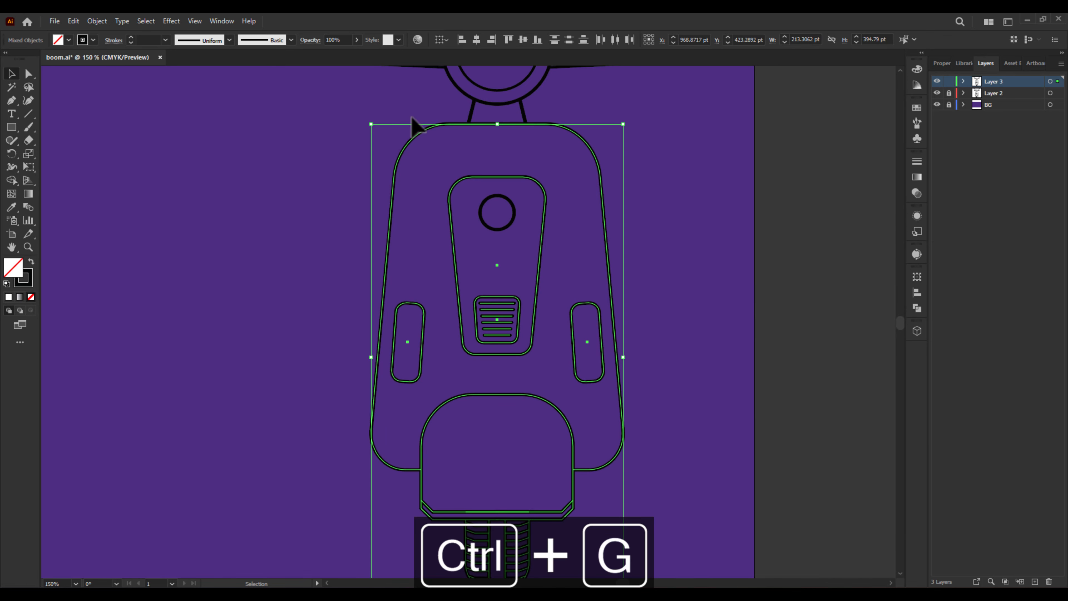
key(ctrl+z)
click(669, 463)
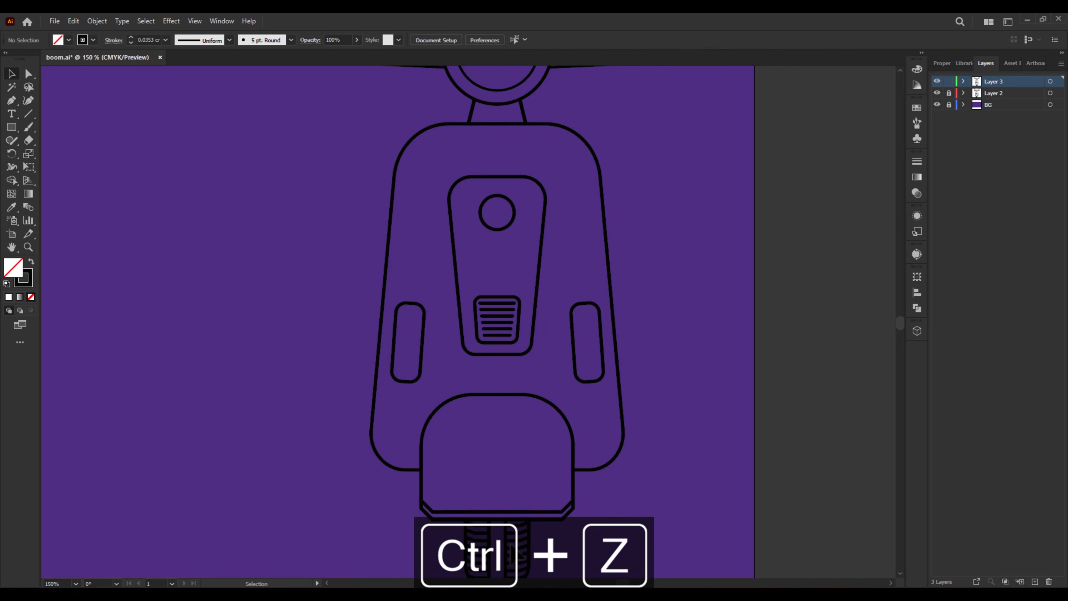
Group the wheel's two tread halves and horizontally centre them with the slots, body, fender and front panel parts.
click(515, 546)
shift+click(487, 552)
key(ctrl+g)
shift+click(530, 126)
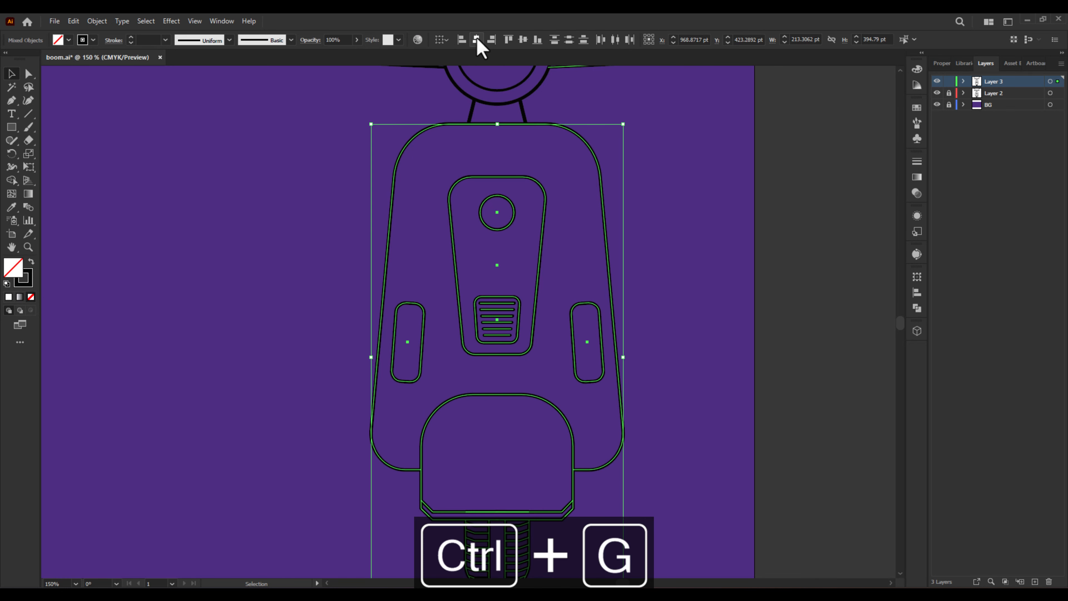
click(681, 305)
Draw an angled brake lever line with the Pen tool from the left grip collar outward beneath the handlebar.
scroll(685, 302, down, 2)
drag(472, 357, 493, 385)
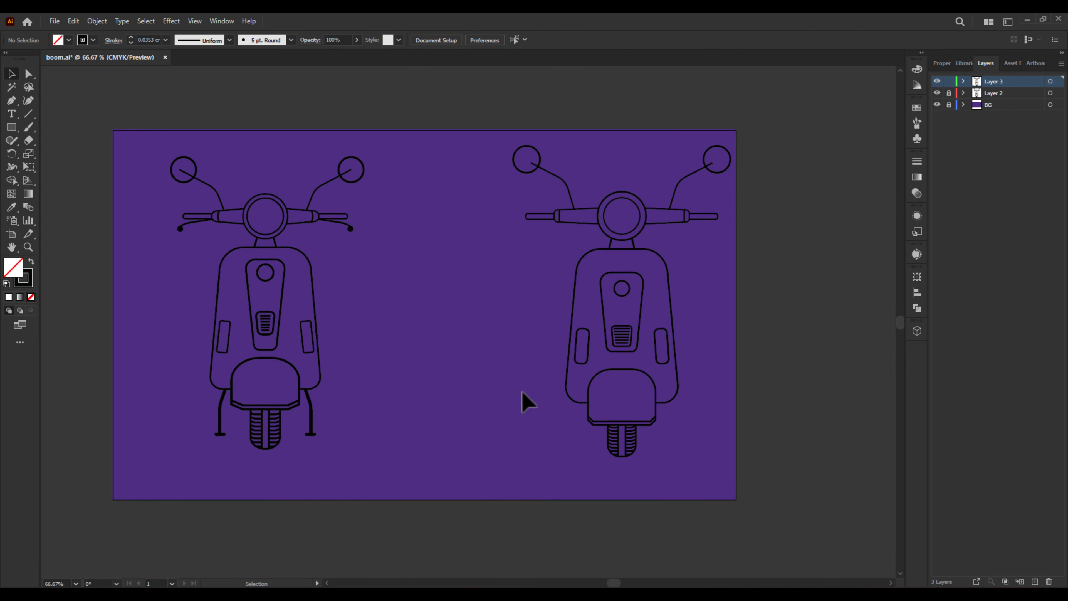
click(12, 101)
scroll(552, 219, up, 4)
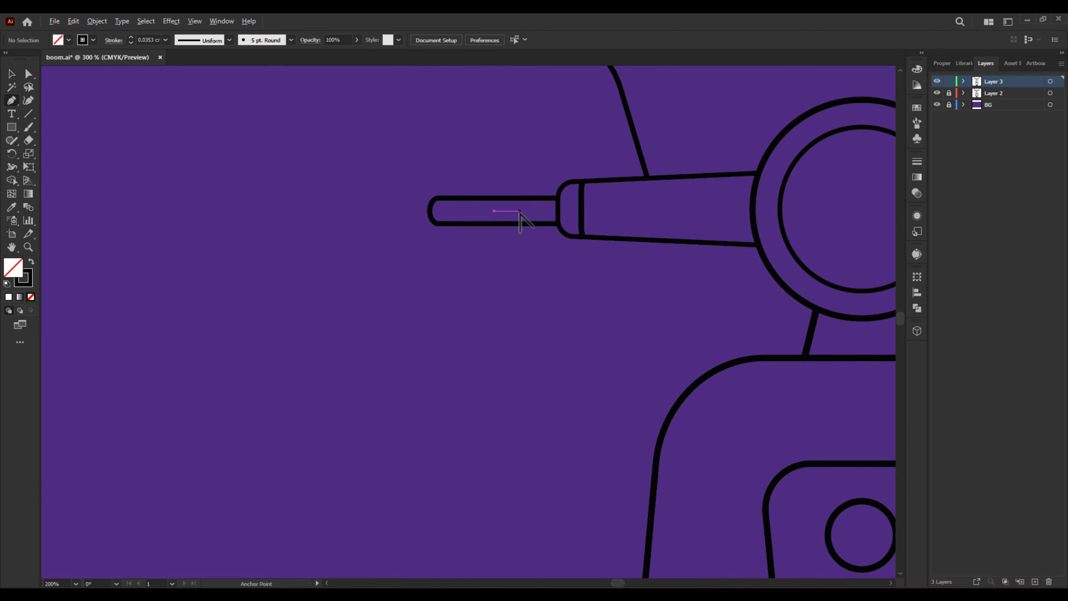
scroll(579, 240, down, 3)
drag(575, 249, 617, 251)
scroll(605, 235, up, 5)
click(690, 229)
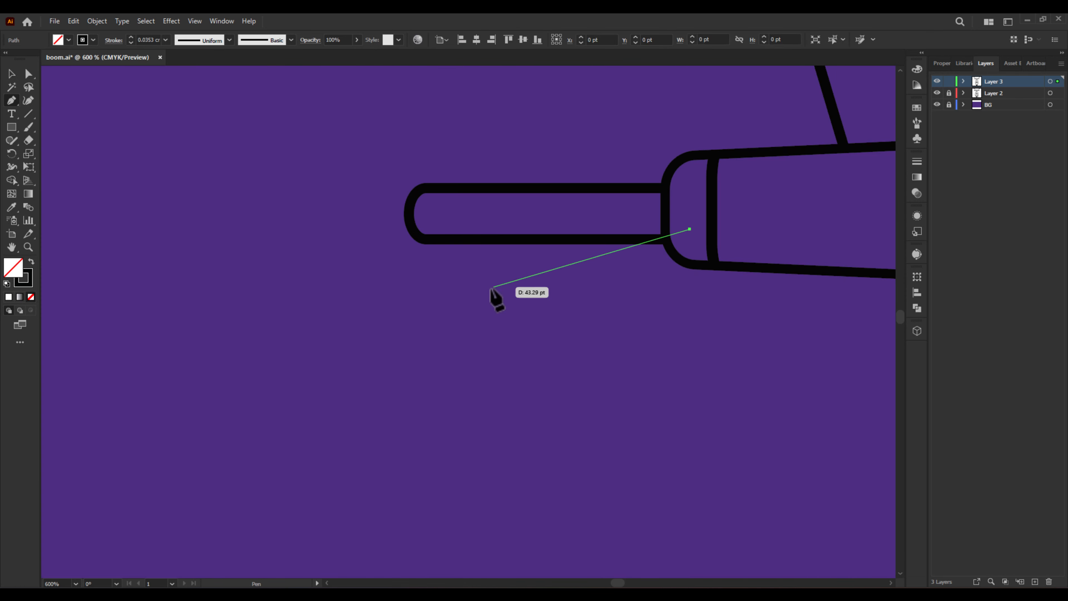
click(490, 288)
click(447, 317)
Round the bend of the brake lever line into a smooth curve.
click(29, 73)
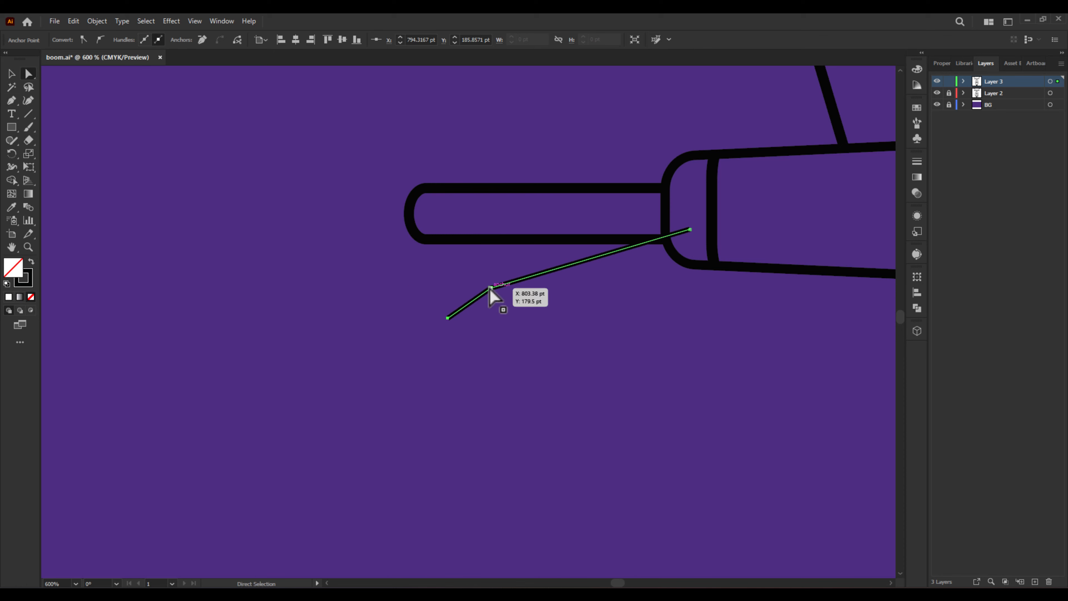
click(490, 288)
drag(498, 299, 568, 416)
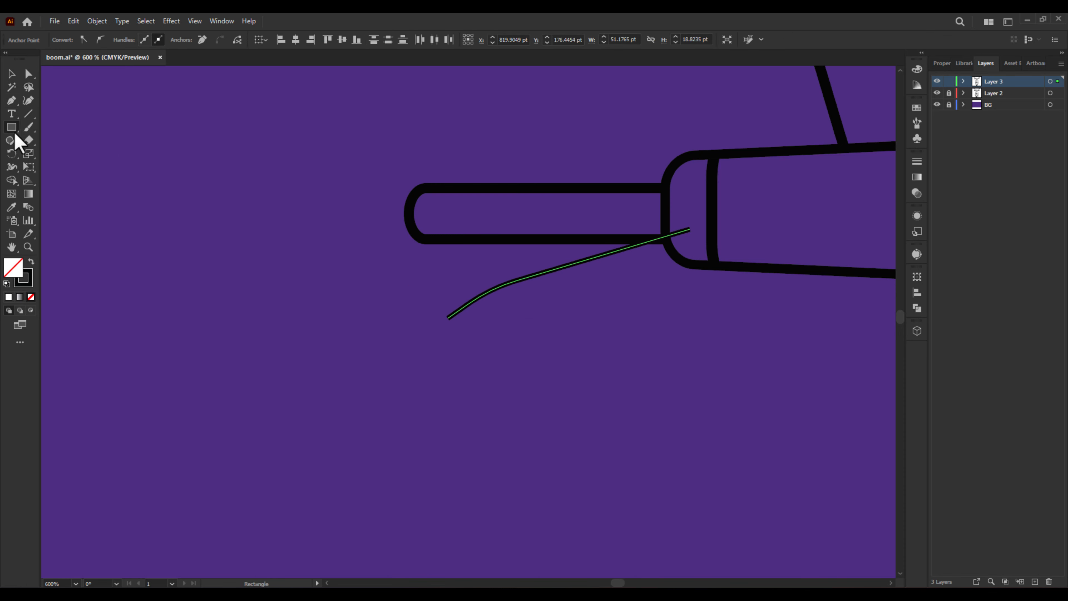
Add a solid black circle about 5 pt across at the brake lever's outer end.
drag(12, 127, 42, 150)
drag(443, 324, 464, 341)
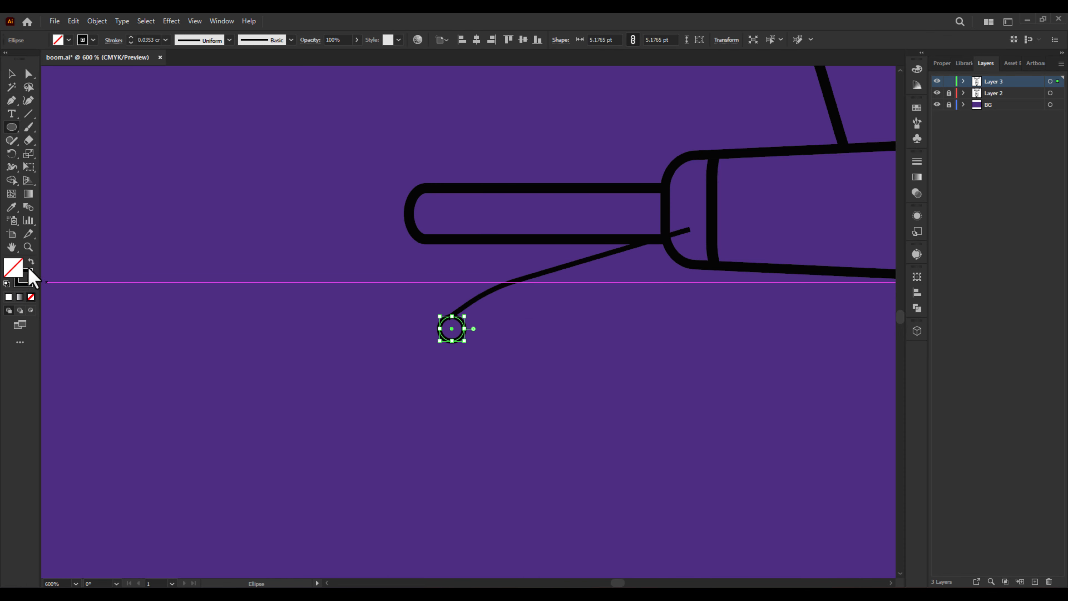
click(12, 73)
Thicken the brake lever line to 0.1 cm and move the round knob up onto its end.
click(472, 303)
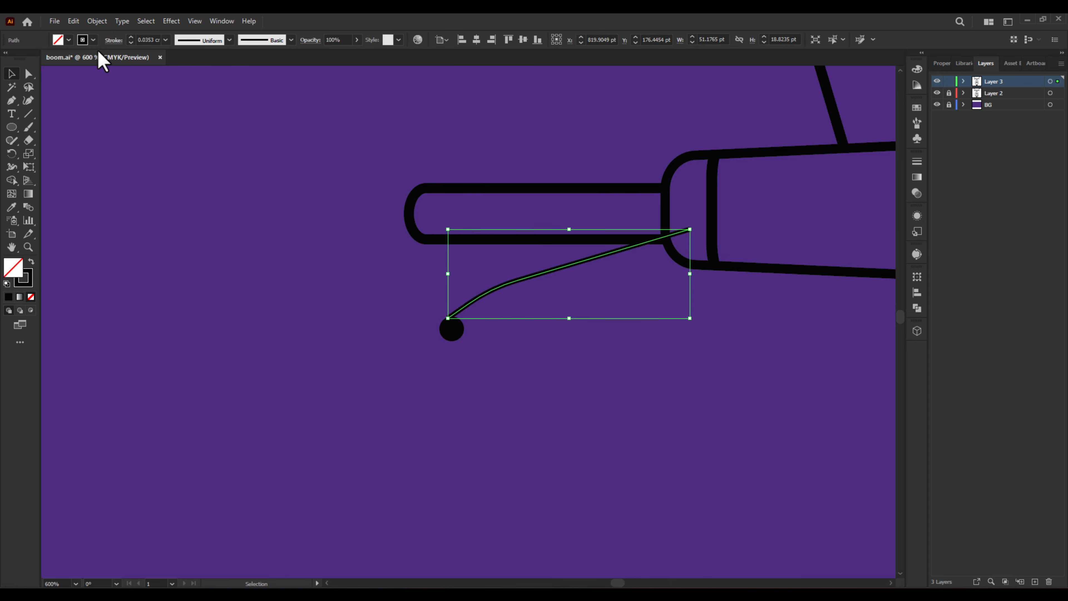
click(131, 37)
click(131, 42)
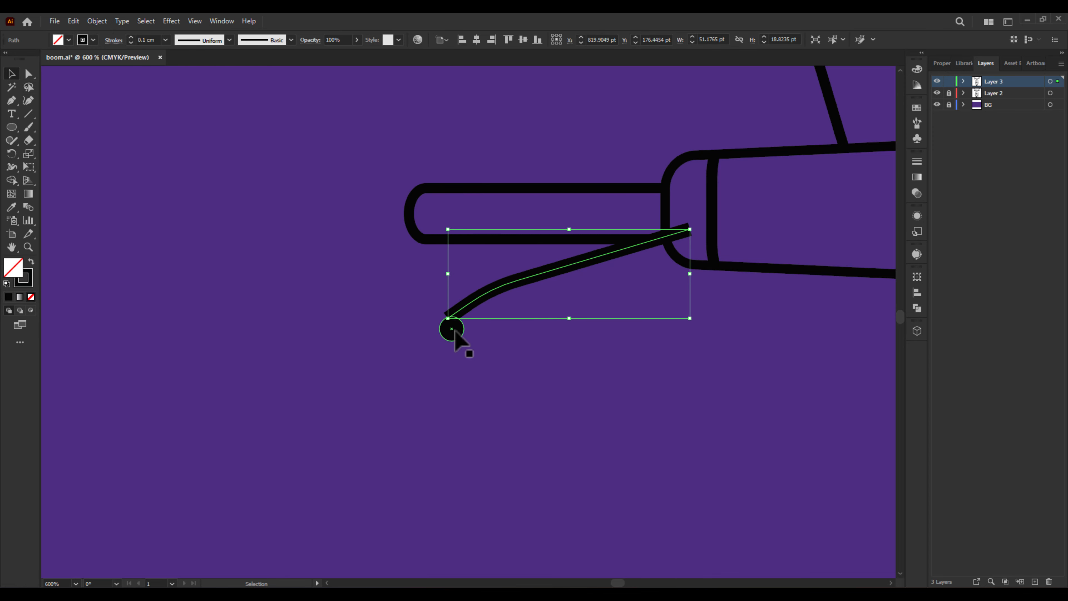
drag(454, 330, 454, 324)
Cut off the brake lever's end inside the grip collar with the Shape Builder.
drag(761, 343, 687, 224)
key(shift+m)
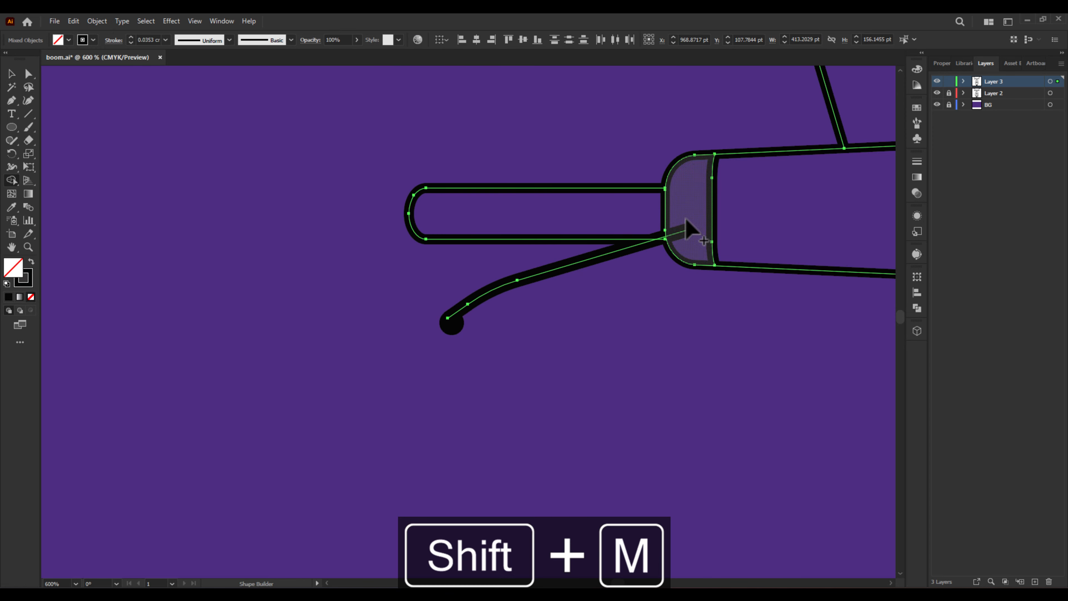
alt+click(678, 234)
scroll(531, 302, down, 4)
ctrl+click(438, 318)
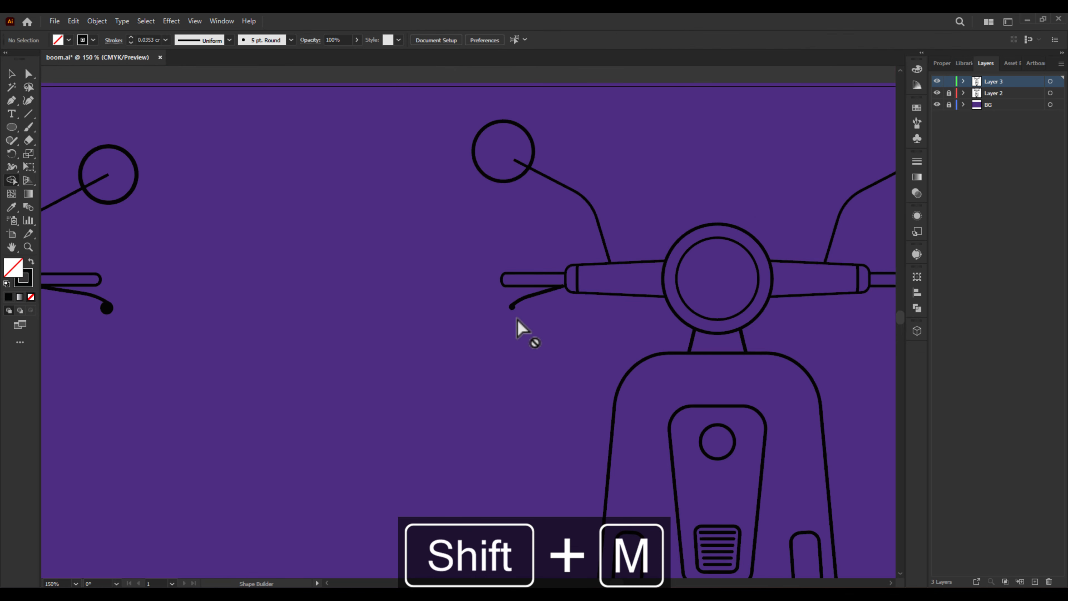
Enlarge the brake lever and its knob to about 71 × 31 pt, with the inner end meeting the grip collar.
scroll(601, 356, down, 2)
drag(601, 355, 510, 315)
click(12, 74)
scroll(505, 288, up, 3)
drag(503, 373, 429, 373)
scroll(543, 319, up, 3)
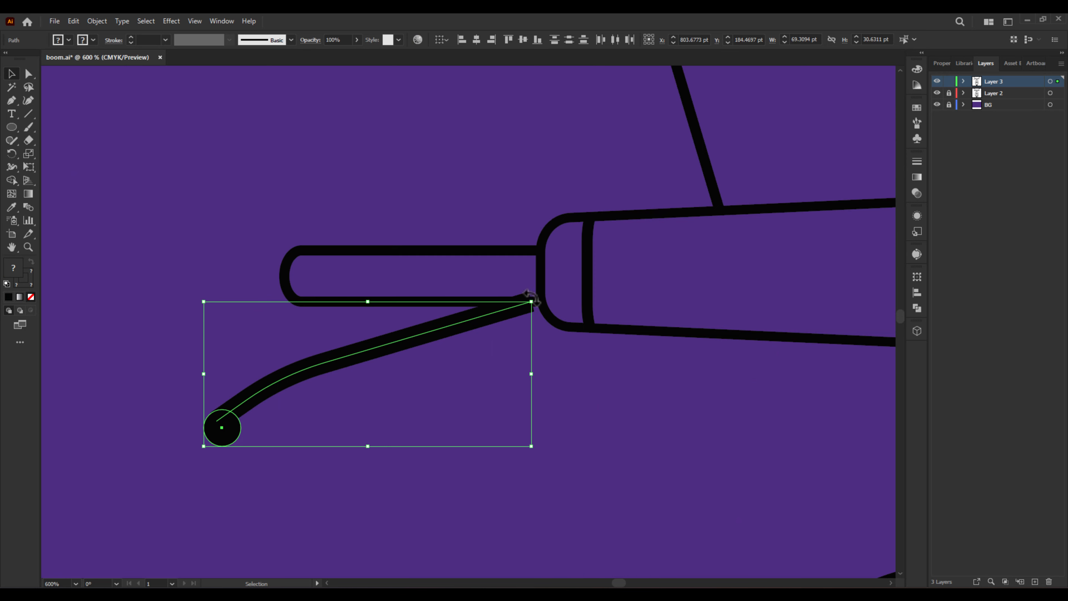
drag(531, 302, 540, 301)
Set the enlarged brake lever's stroke weight to 0.1 cm.
click(429, 333)
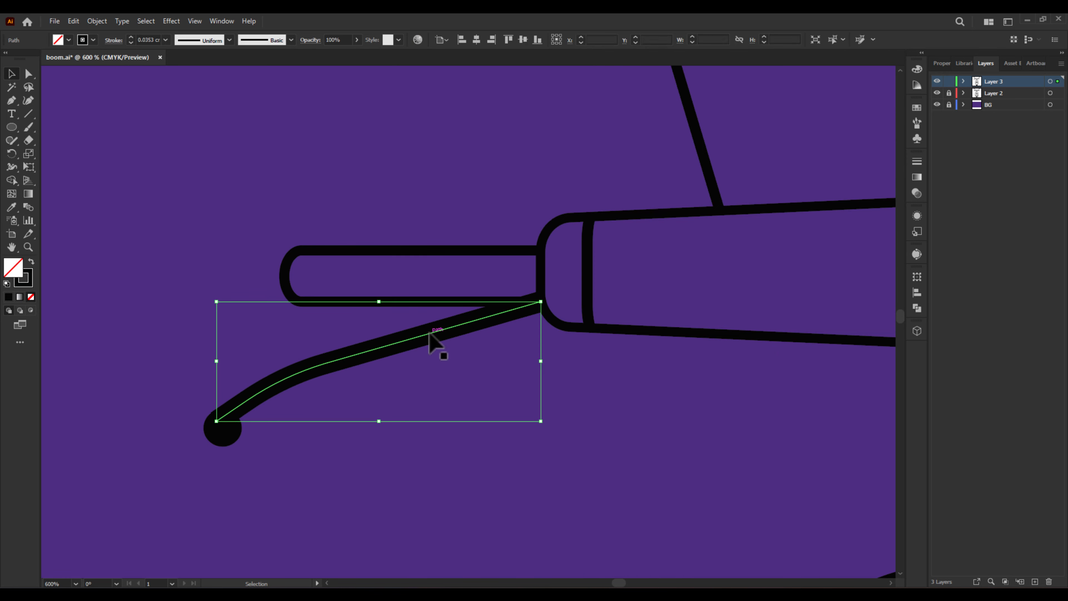
click(131, 43)
click(131, 42)
click(131, 37)
click(543, 455)
Reflect a copy of the brake lever and knob across the vertical axis and move it under the right handlebar.
scroll(517, 410, down, 6)
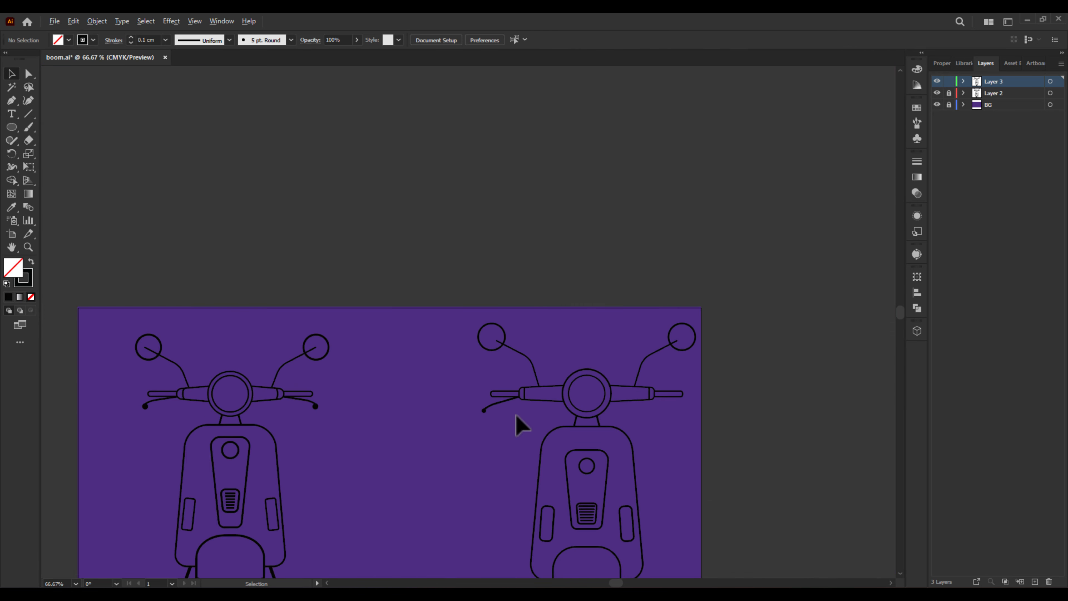
drag(475, 397, 484, 411)
right_click(485, 410)
mouse_move(539, 347)
click(651, 389)
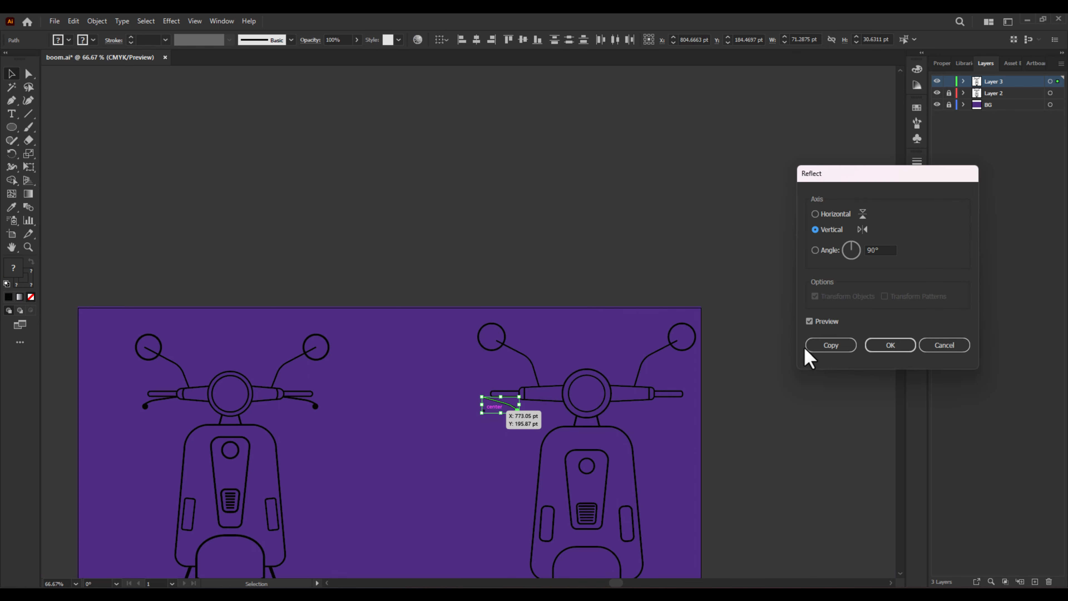
click(835, 344)
key(ctrl+1)
drag(321, 417, 576, 410)
Group the two brake levers and horizontally centre them with the handlebar, mirrors, headlight and body.
scroll(326, 417, up, 3)
drag(245, 448, 164, 403)
key(ctrl+g)
scroll(327, 411, down, 4)
key(ctrl+a)
drag(384, 506, 507, 370)
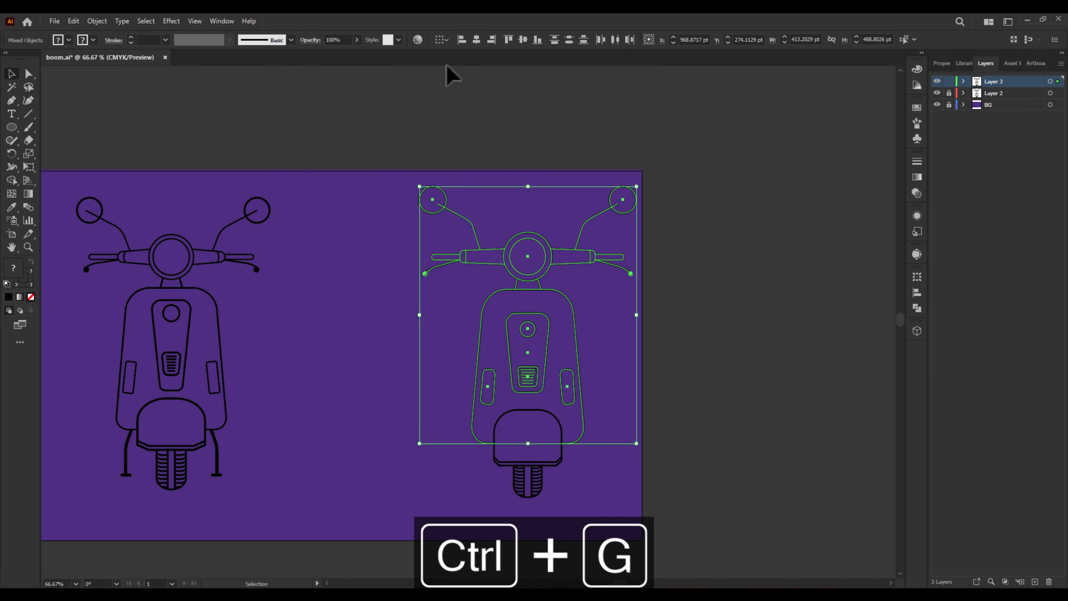
click(687, 190)
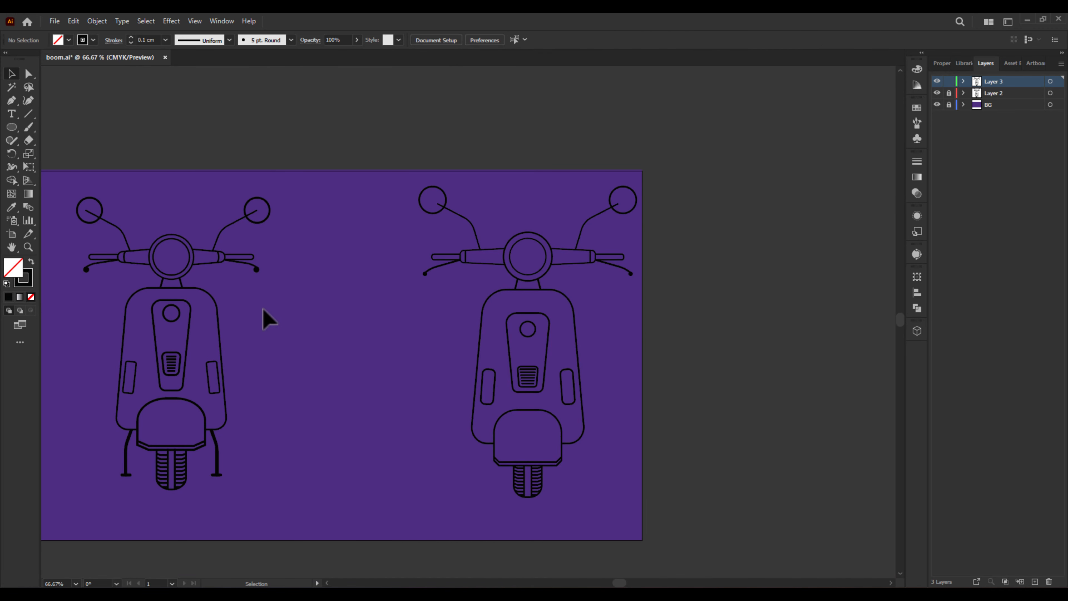
Draw a bent stand leg with a short horizontal foot beside the right scooter's fender using the Pen tool, about 56 × 98 pt overall.
scroll(490, 488, up, 3)
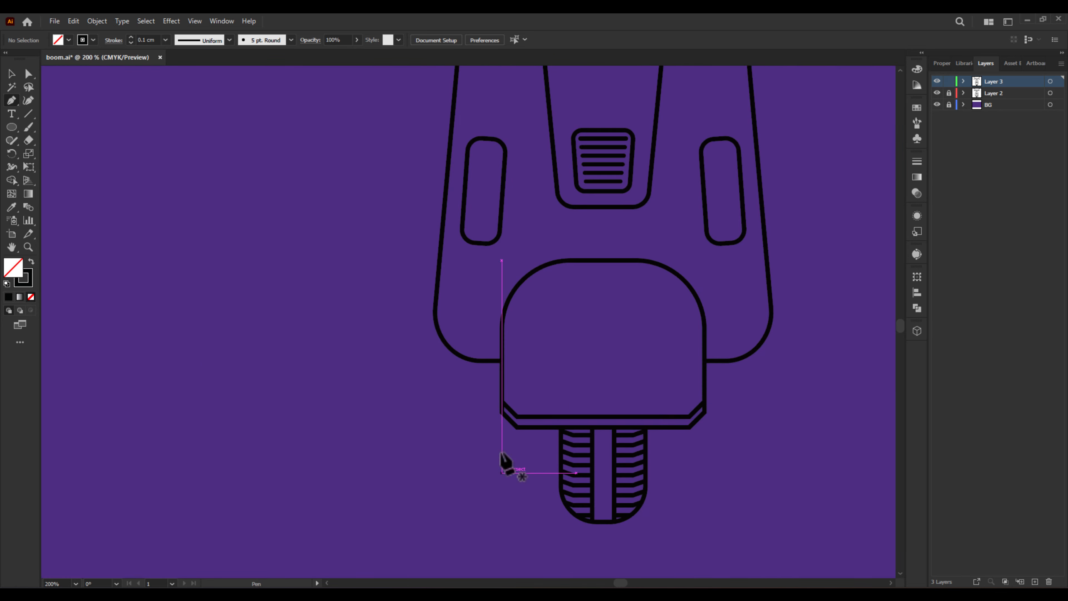
click(508, 340)
click(440, 420)
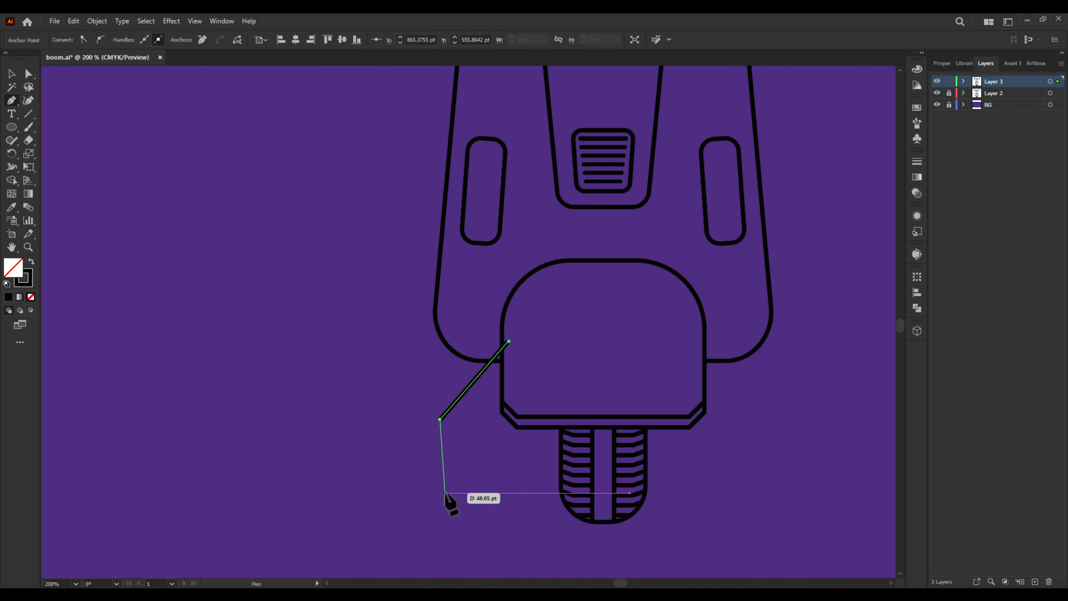
shift+click(439, 495)
ctrl+click(465, 499)
click(462, 492)
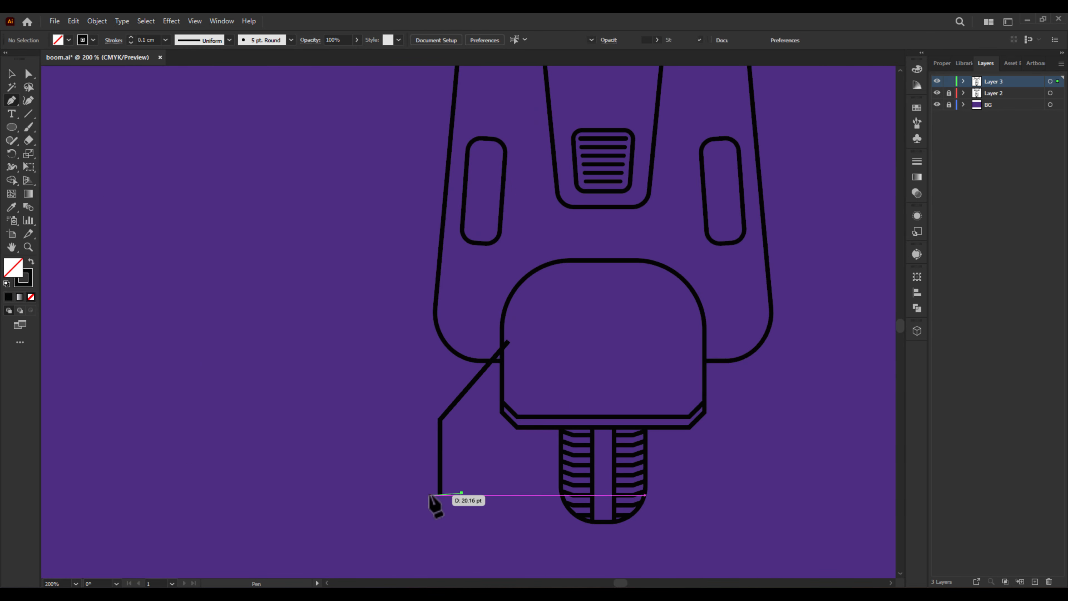
click(419, 492)
Round the bend of the stand leg to a radius of about 25 pt and give the leg and foot strokes round caps.
click(9, 73)
drag(474, 507, 389, 409)
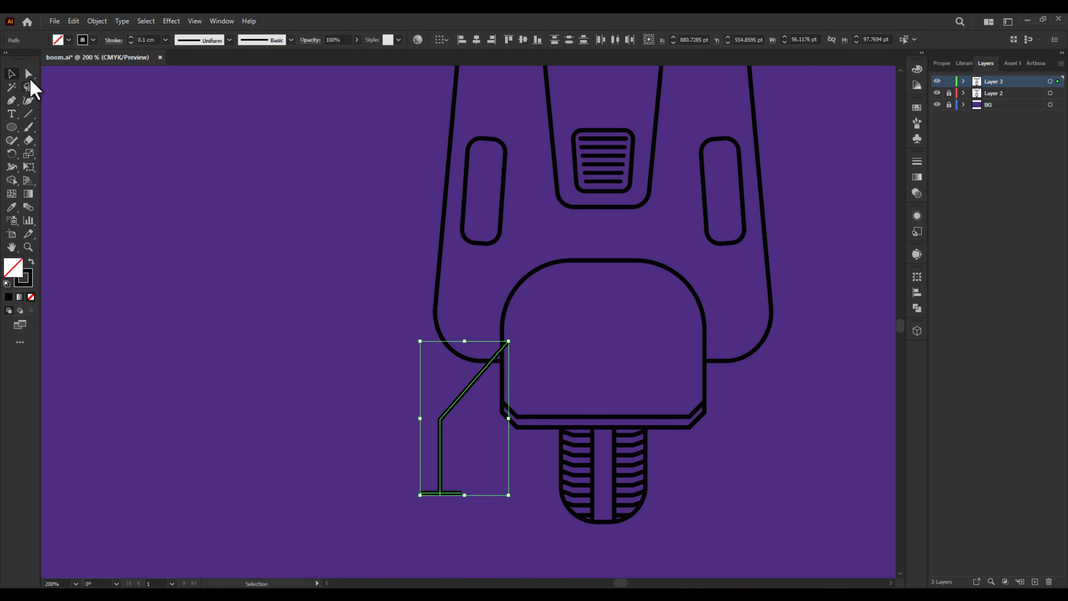
click(28, 73)
click(111, 40)
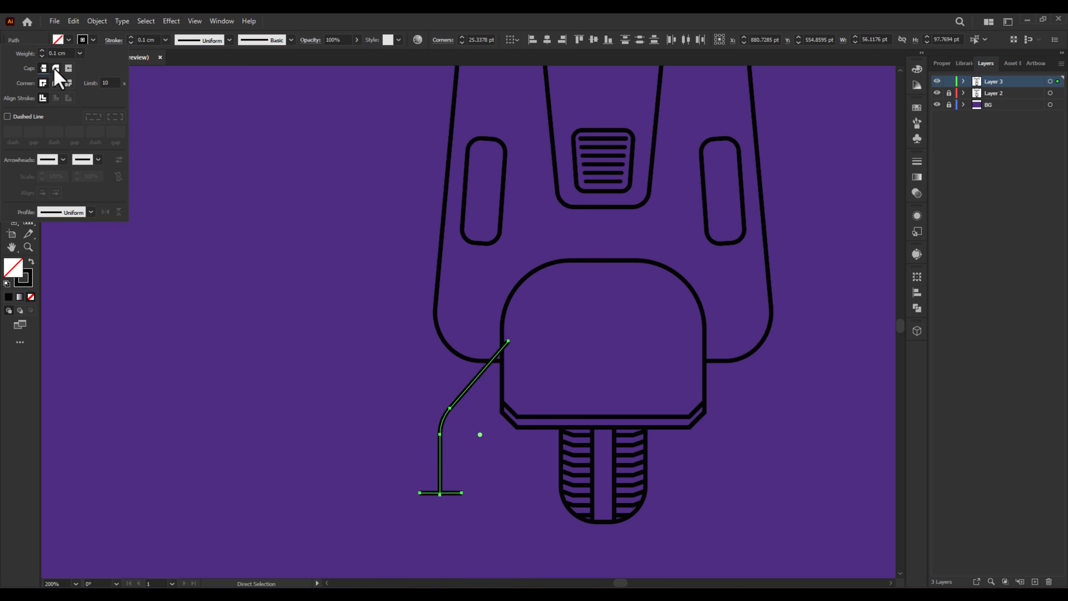
key(v)
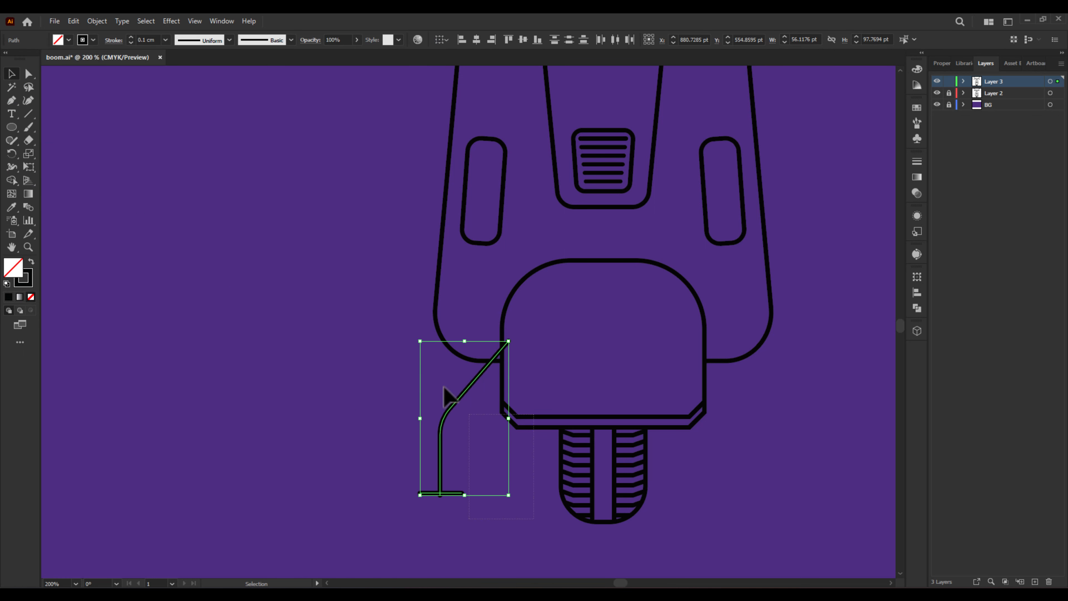
Trim the stand leg's upper end where it overlaps the body and fender using the Shape Builder tool.
drag(443, 387, 425, 349)
scroll(521, 363, up, 2)
alt+click(469, 350)
alt+click(488, 329)
ctrl+click(453, 431)
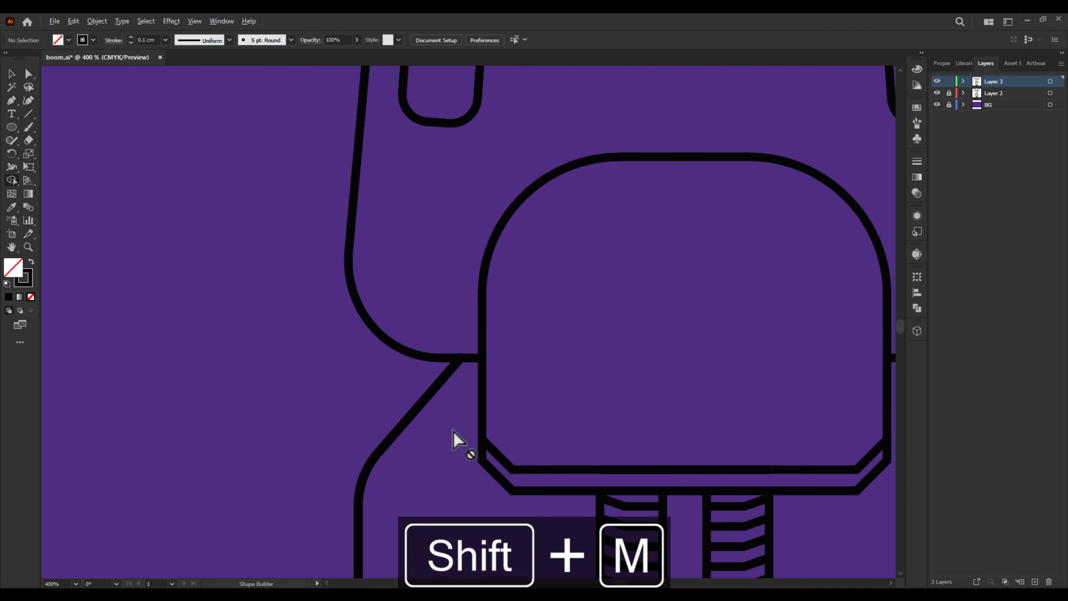
Nudge the trimmed stand slightly so its upper end meets the body's lower edge.
scroll(453, 431, down, 4)
click(10, 72)
scroll(466, 503, up, 2)
scroll(380, 475, up, 3)
drag(452, 459, 456, 463)
Reflect a copy of the stand across the vertical axis and move it to the opposite side of the wheel.
scroll(414, 463, down, 3)
click(421, 466)
right_click(421, 437)
mouse_move(460, 360)
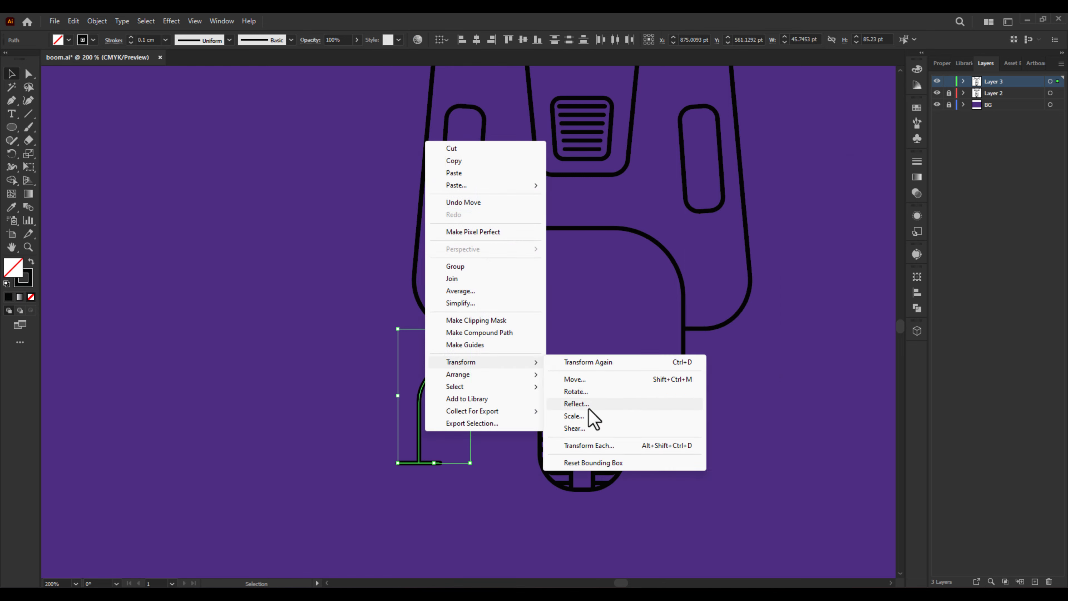
click(629, 405)
click(827, 348)
drag(447, 437, 743, 426)
Group the two stands and horizontally centre them with the body, fender and wheel.
drag(395, 433, 403, 486)
key(ctrl+g)
scroll(520, 470, down, 4)
drag(556, 503, 434, 407)
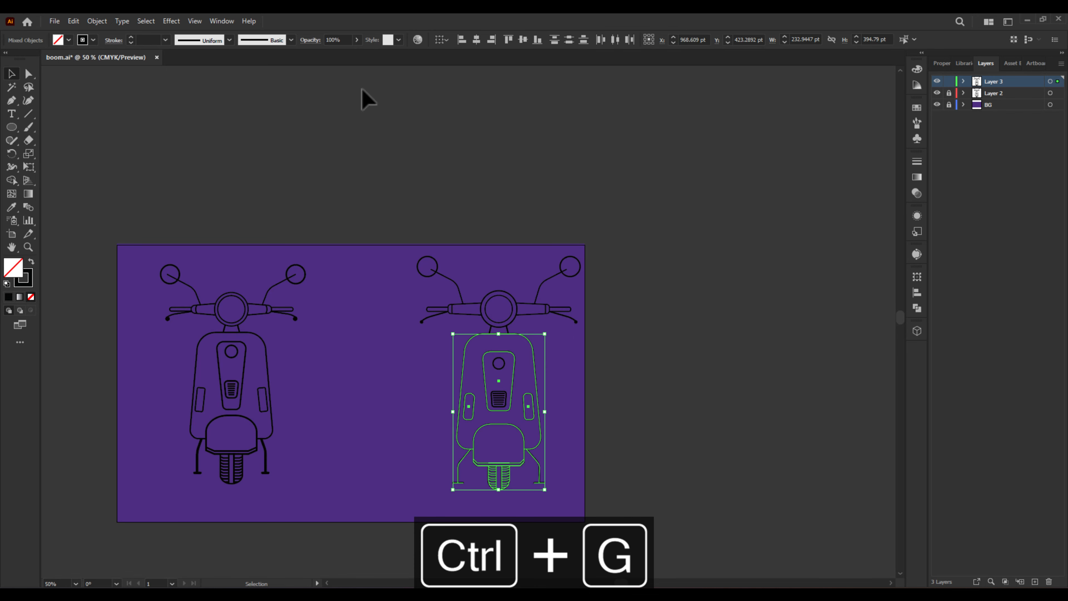
click(675, 341)
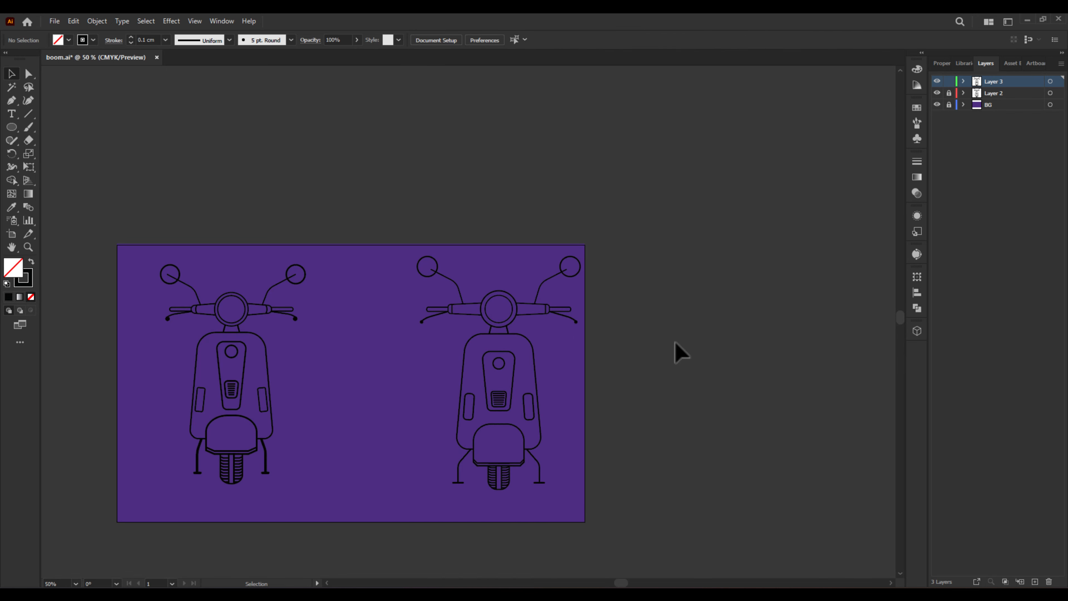